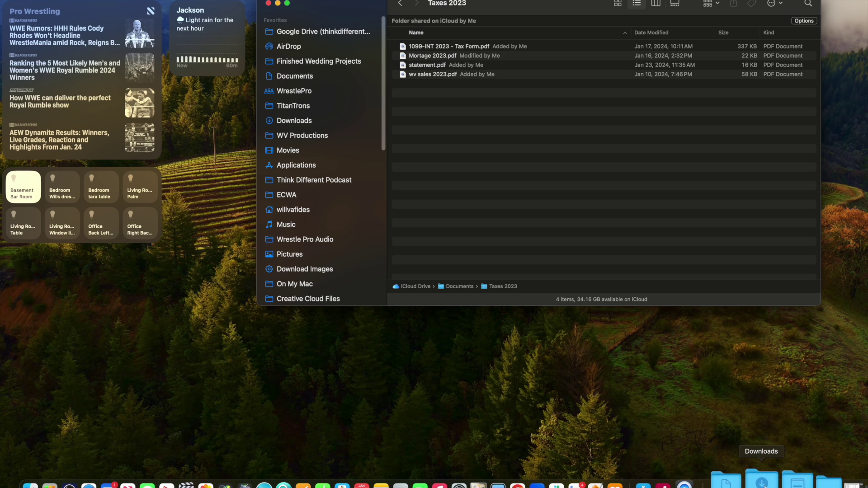
- Drag w-2 Form.png from the Downloads stack into Taxes 2023 and Quick Look it
left_click(763, 480)
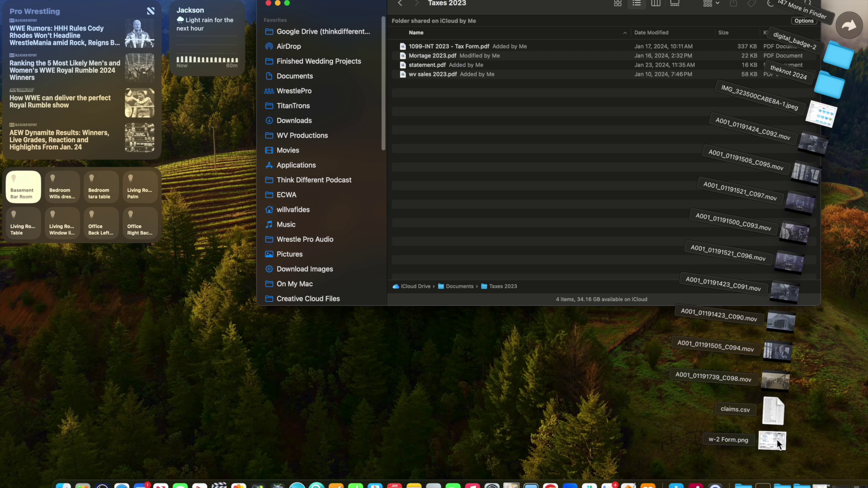
left_click_drag(770, 439, 515, 126)
key("space")
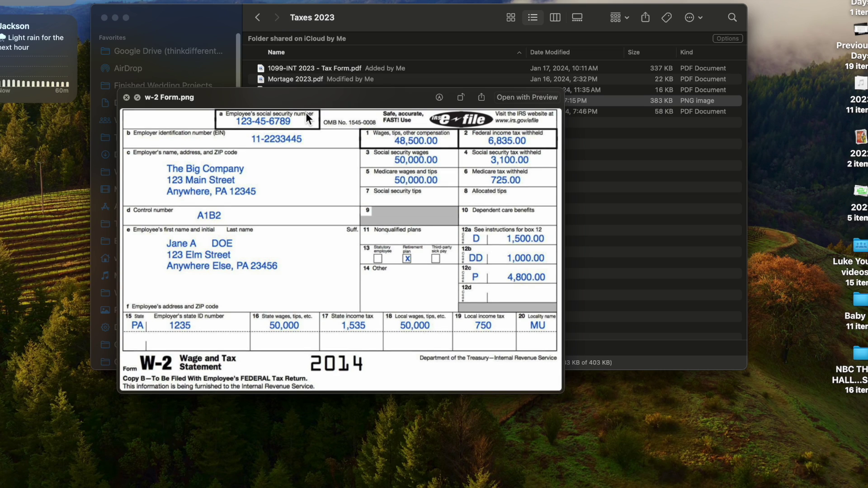
key("space")
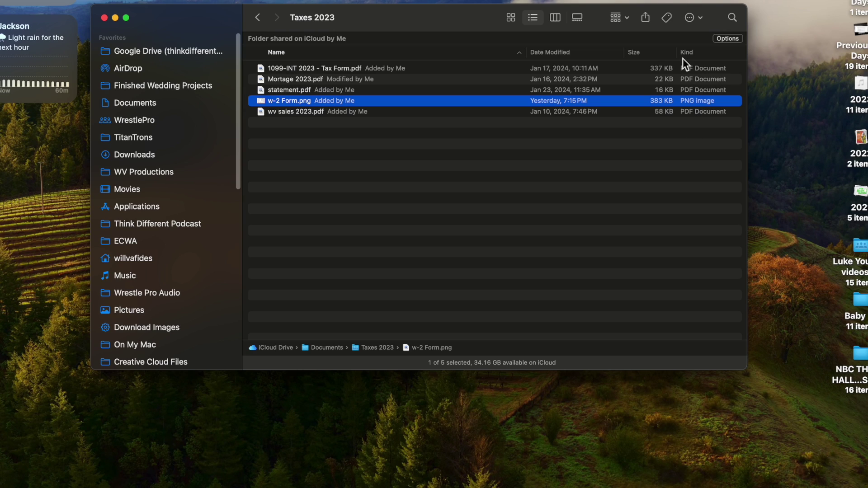
- Open w-2 Form.png in Preview and export it as Will w-2.pdf into Documents > Taxes 2023
double_click(290, 103)
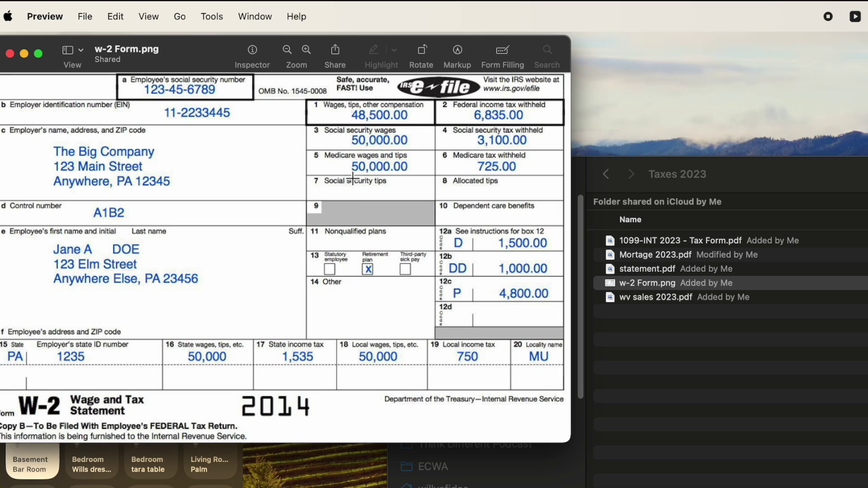
left_click(84, 19)
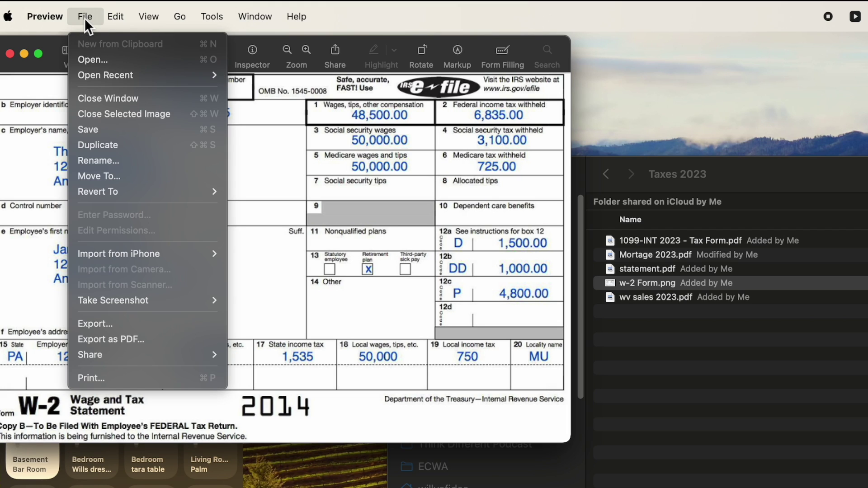
left_click(117, 342)
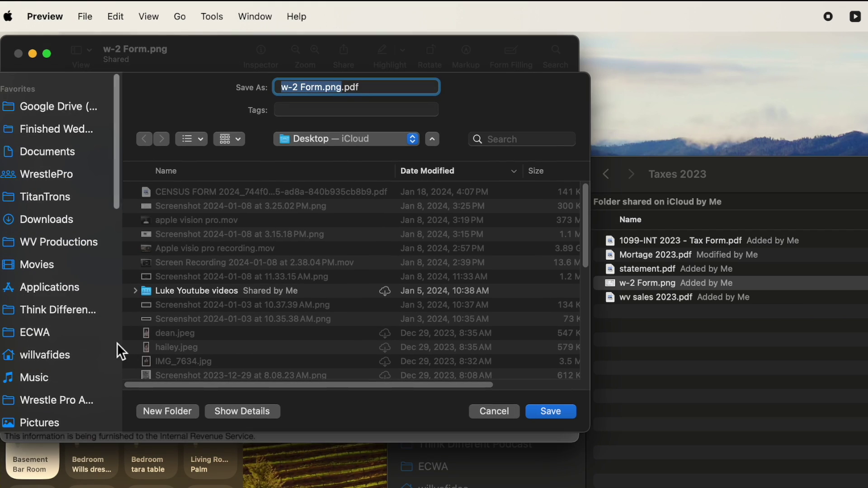
type("Will w")
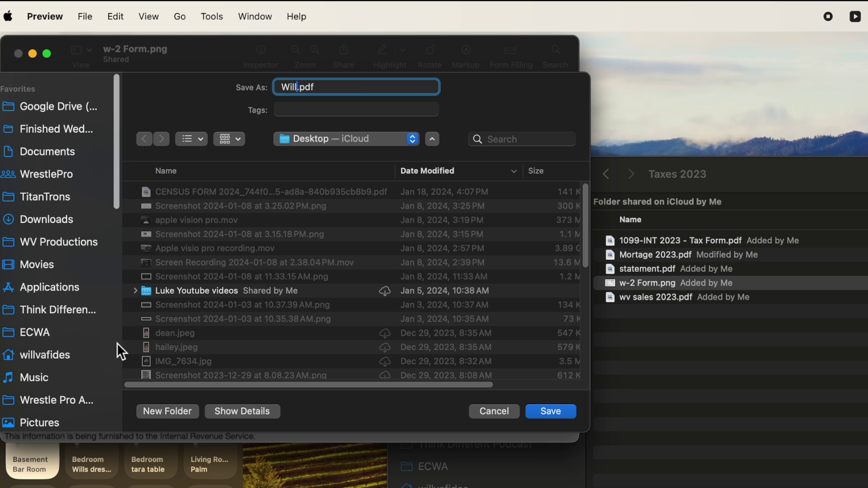
type("-2")
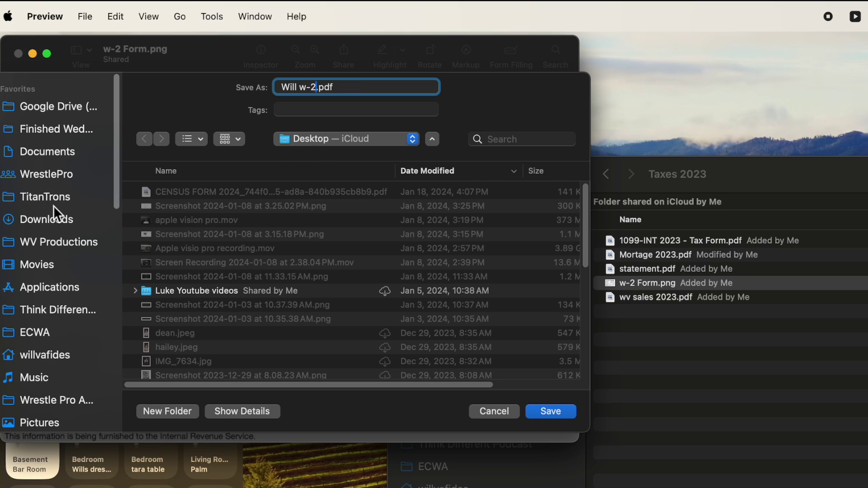
left_click(61, 145)
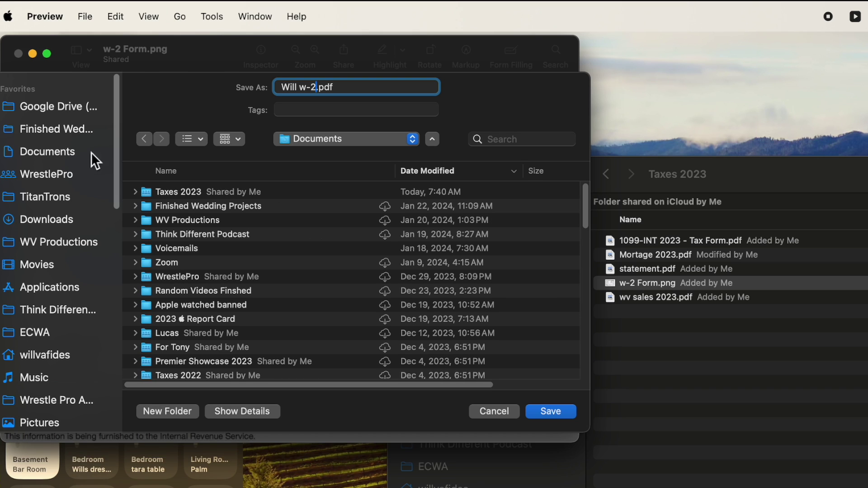
double_click(171, 192)
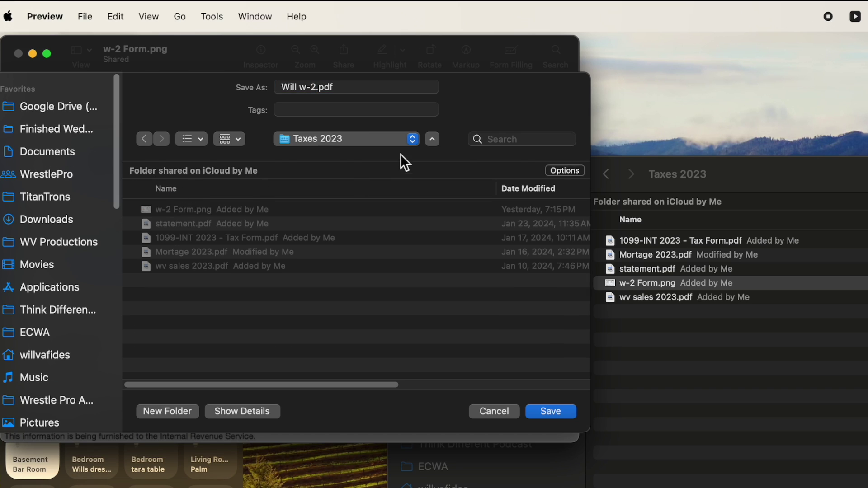
left_click(568, 410)
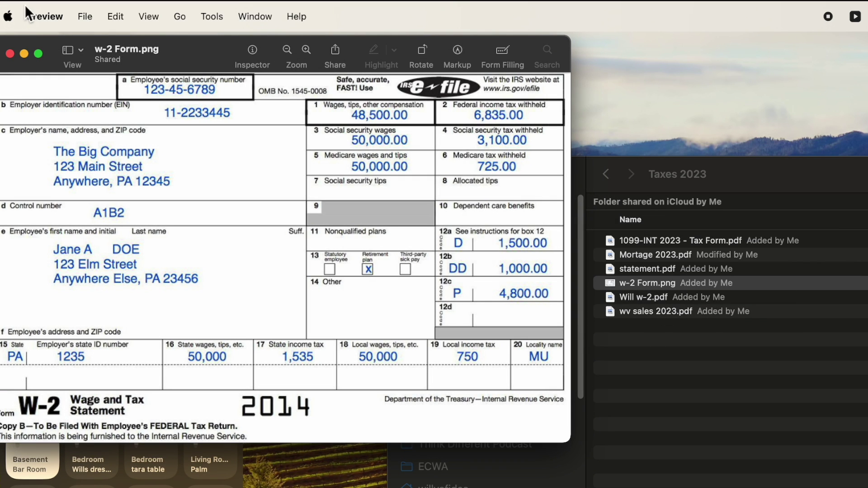
- Close the image window and Quick Look the new Will w-2.pdf in Taxes 2023
left_click(10, 53)
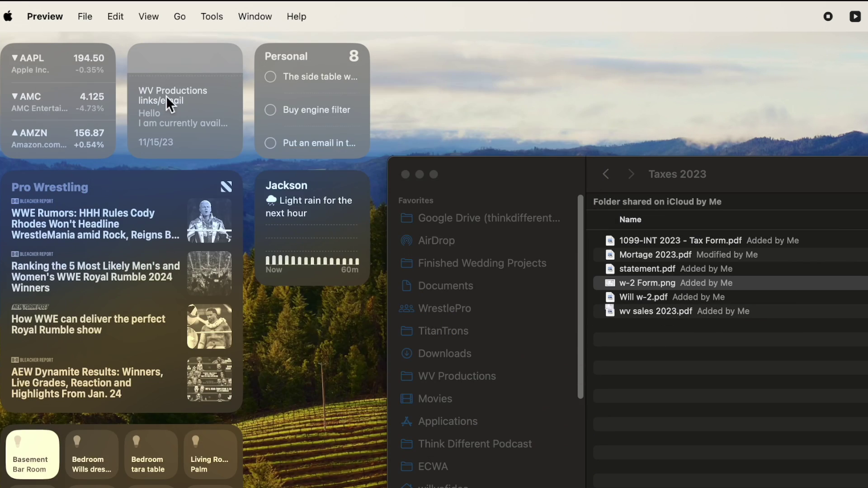
left_click(660, 298)
key("space")
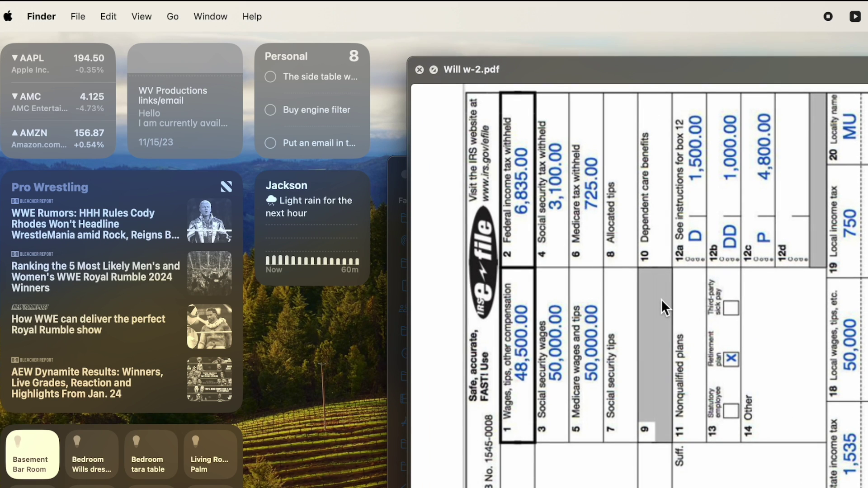
key("space")
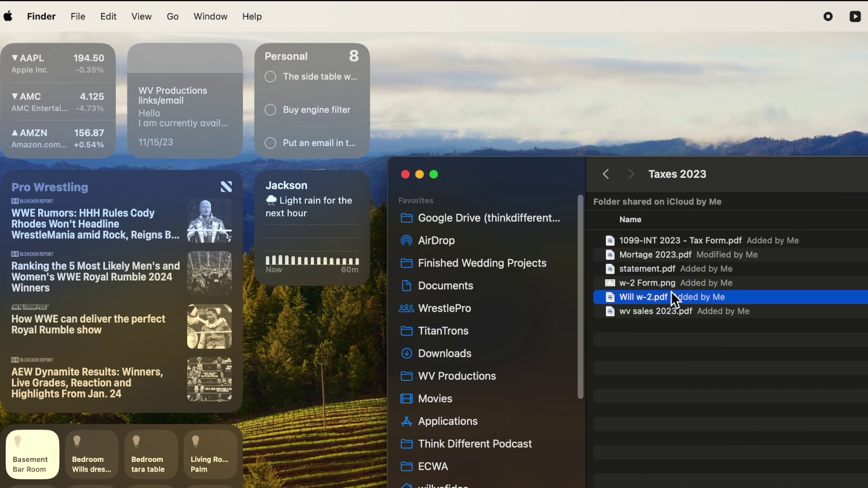
- Open Will w-2.pdf, rotate it three quarter turns until upright, and save
double_click(671, 297)
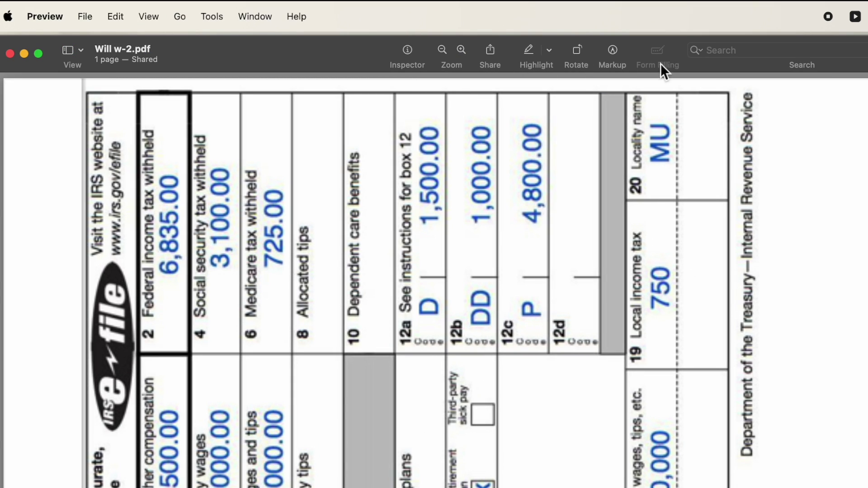
left_click(579, 51)
left_click(578, 51)
left_click(578, 51)
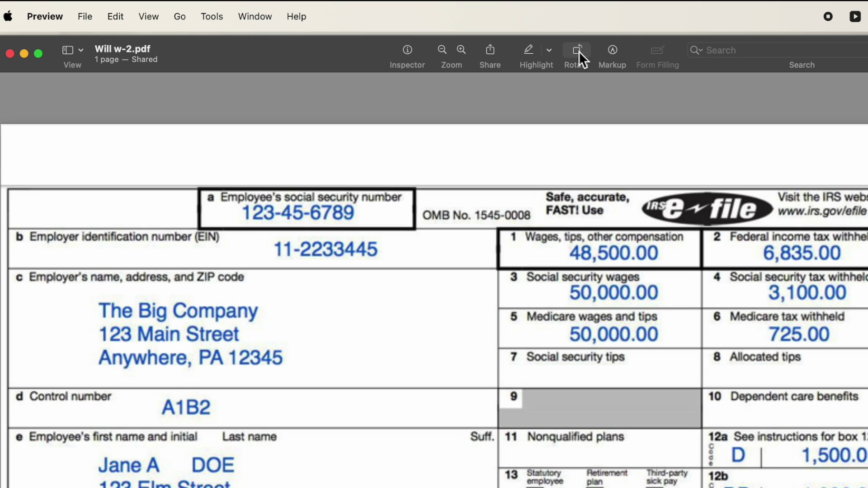
left_click(82, 14)
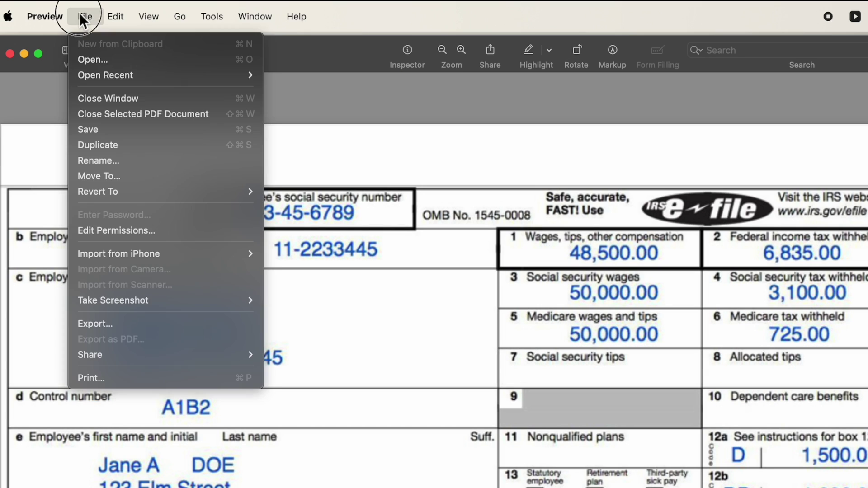
left_click(98, 127)
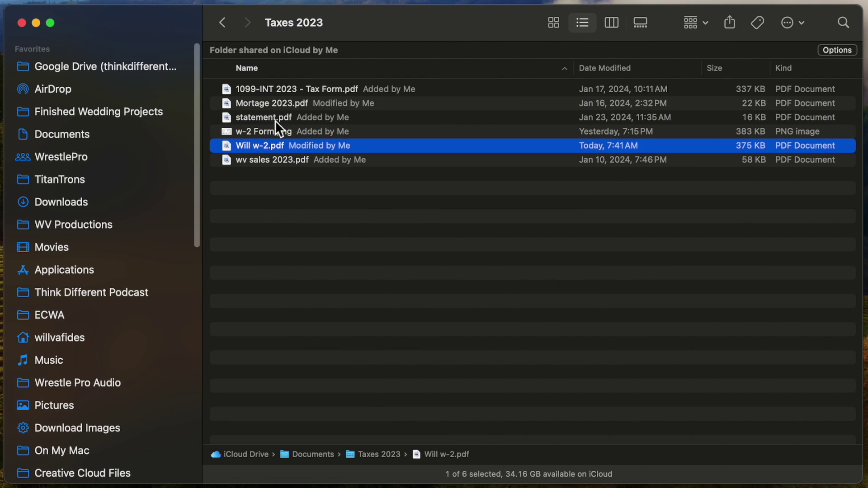
- Delete the original w-2 Form.png from the shared Taxes 2023 folder
left_click(274, 131)
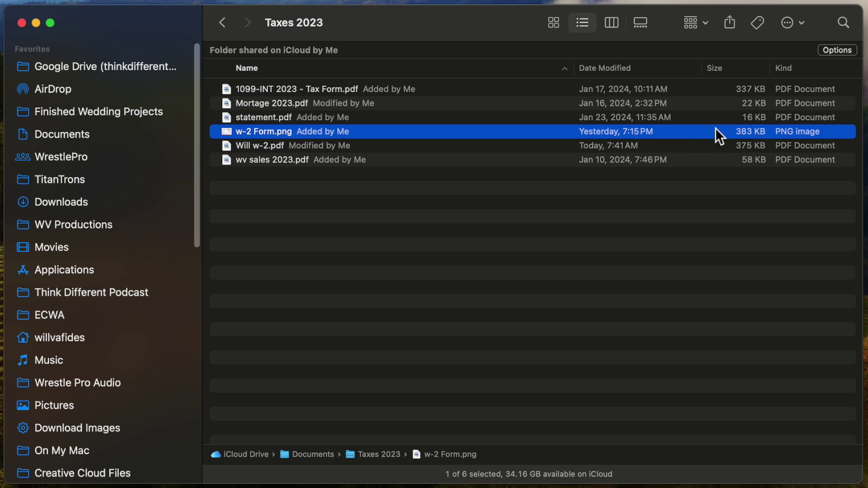
right_click(305, 132)
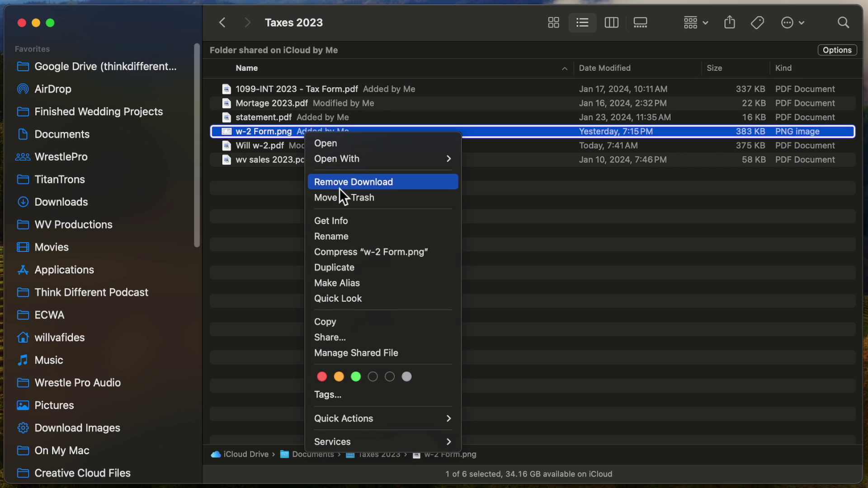
left_click(229, 130)
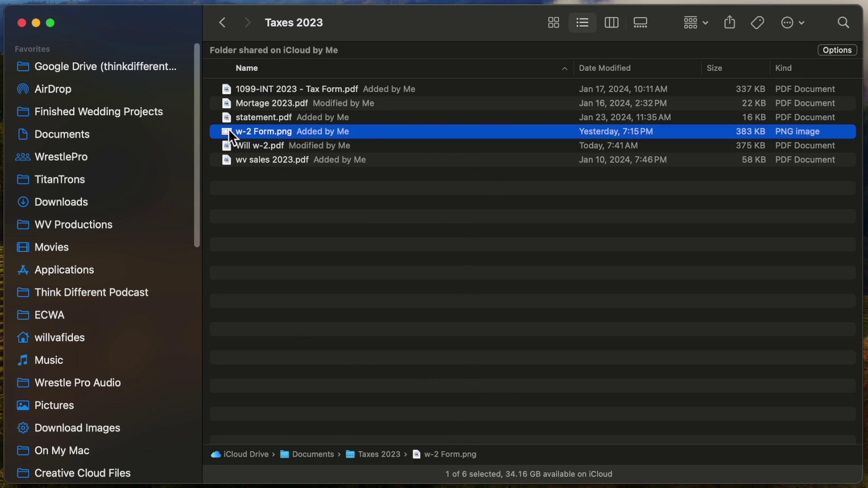
key("super+BackSpace")
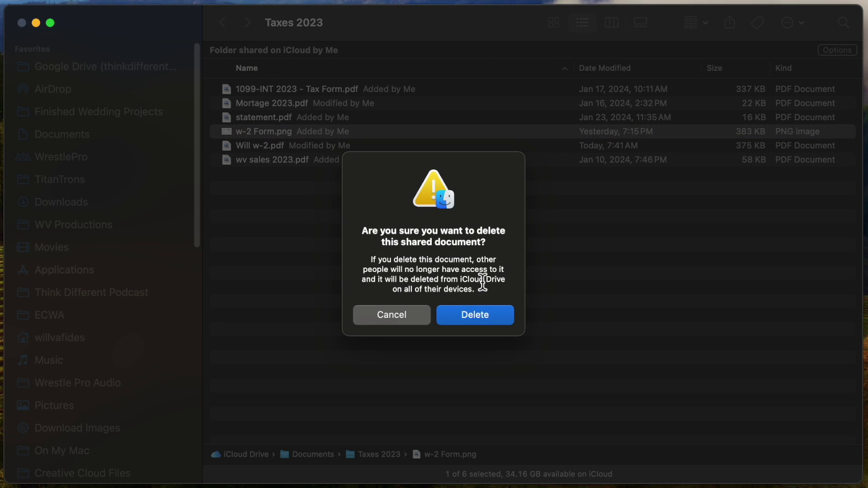
left_click(486, 310)
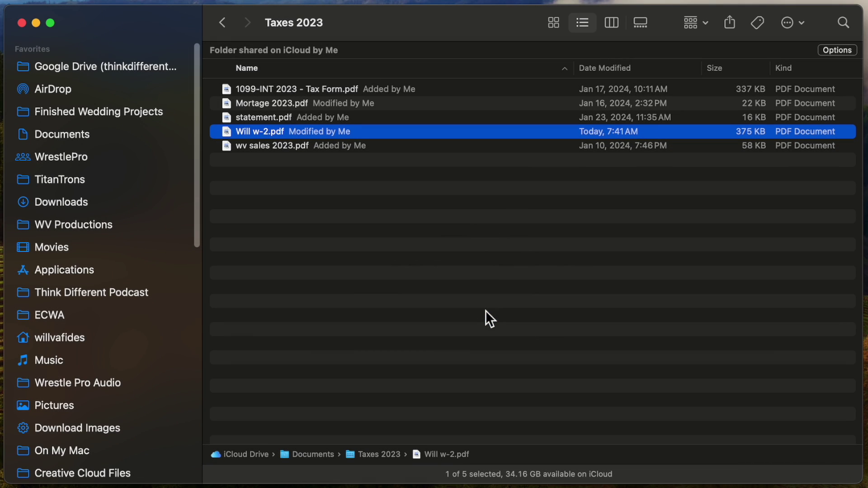
- Drag claims.csv from the Downloads stack into Taxes 2023
left_click(457, 286)
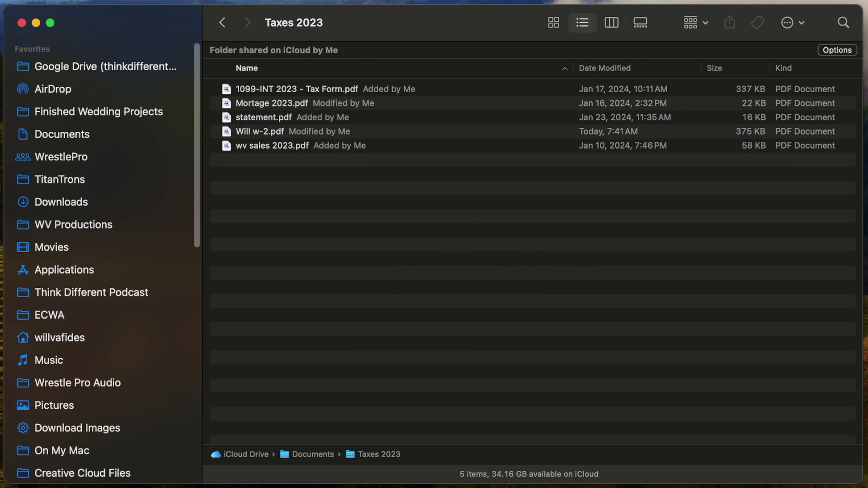
left_click(850, 485)
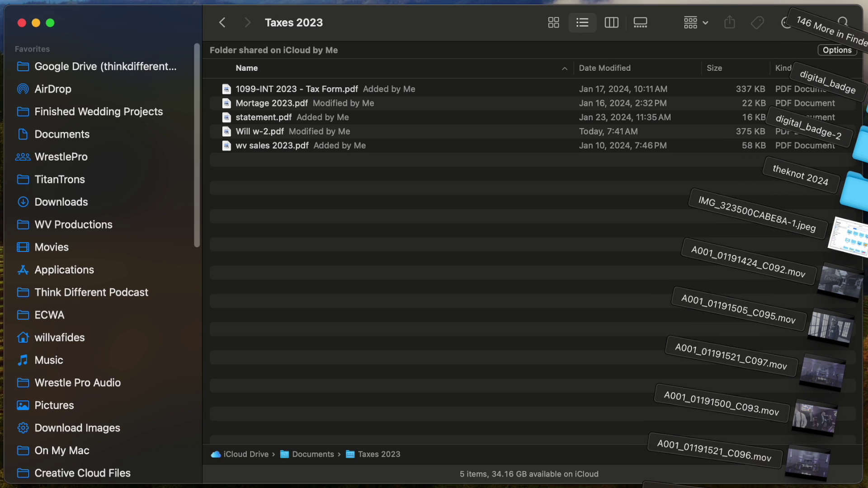
left_click_drag(768, 486, 301, 280)
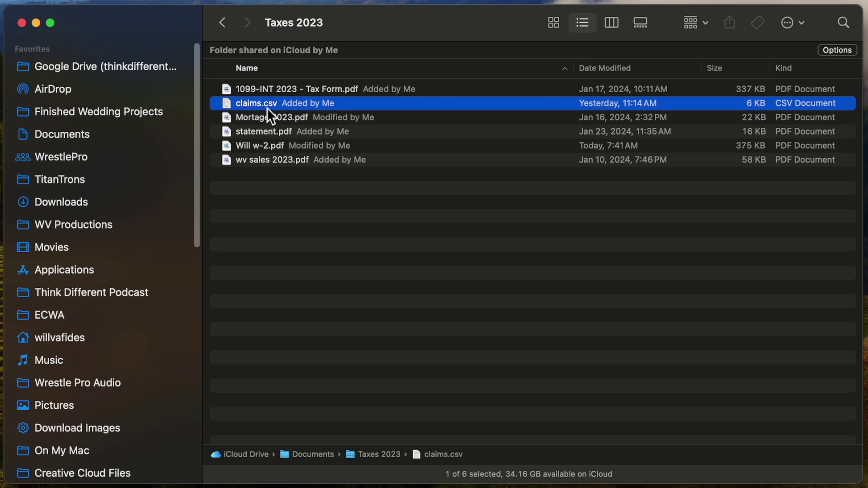
- Preview claims.csv and open it in Numbers, scrolling through the sheet
key("space")
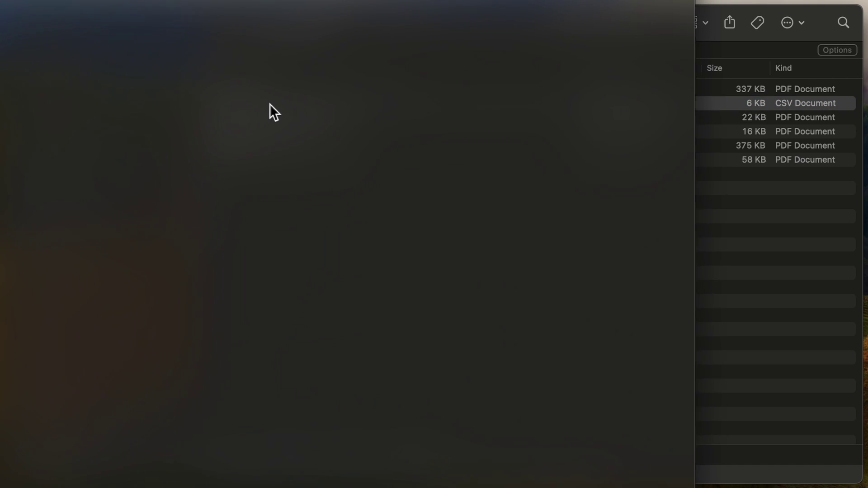
key("space")
key("super+o")
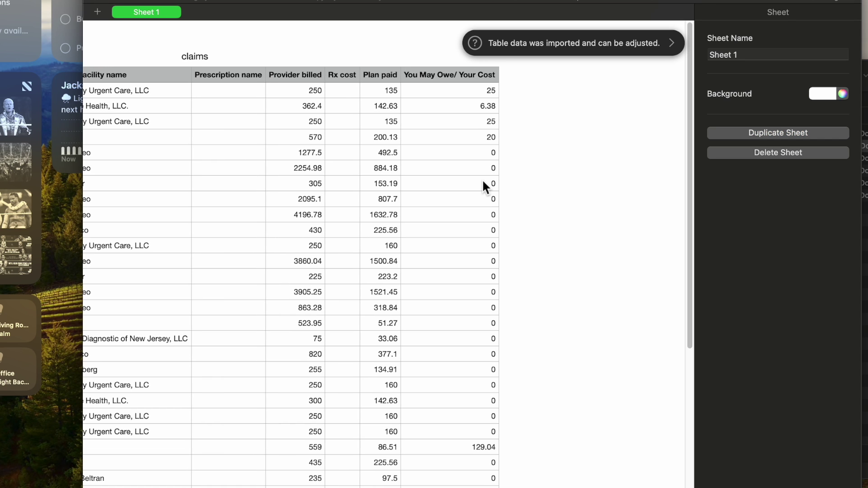
scroll(531, 368, "down", 12)
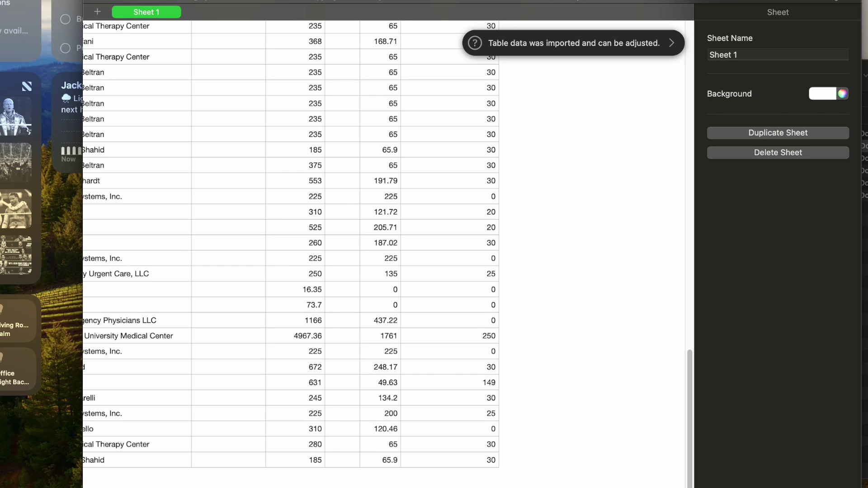
scroll(424, 358, "up", 15)
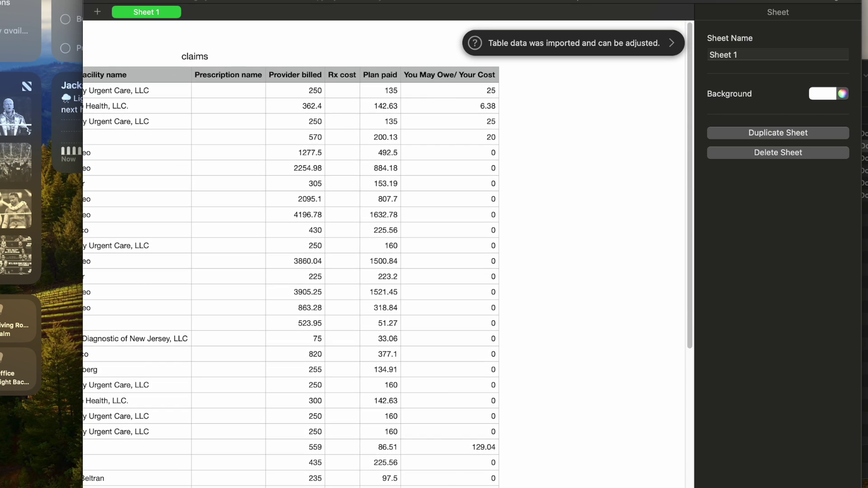
scroll(551, 221, "down", 5)
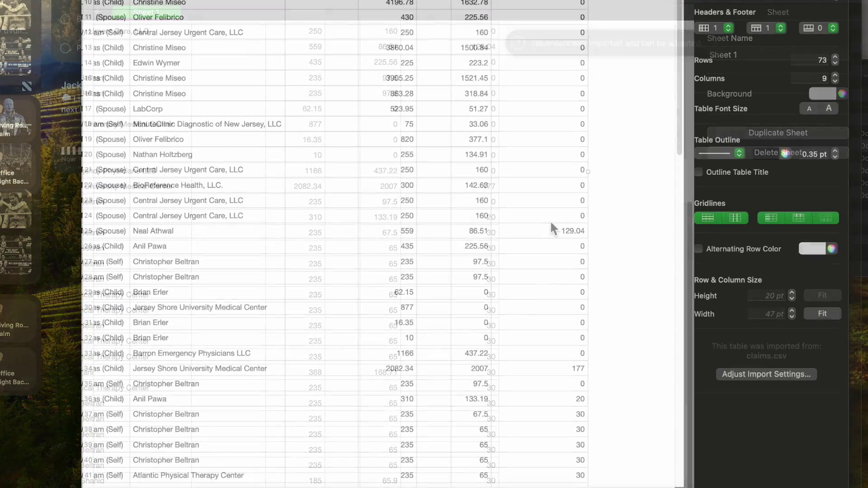
scroll(550, 221, "down", 10)
scroll(550, 221, "left", 5)
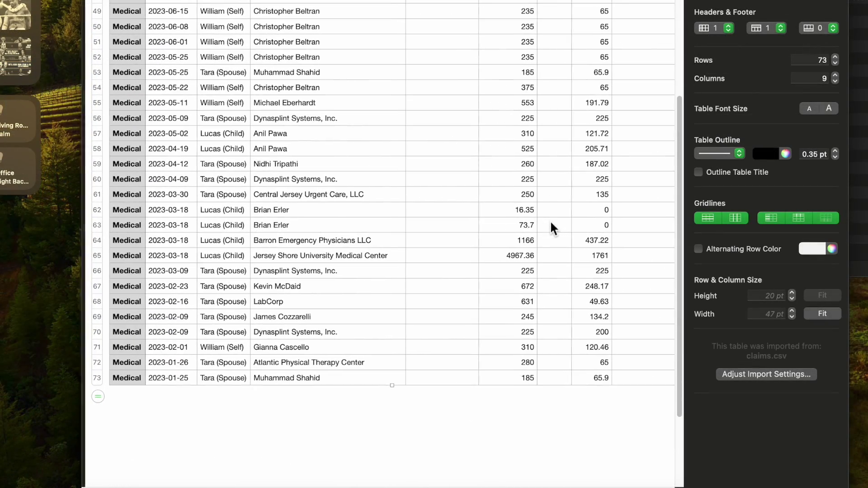
- Add a footer row below row 73 and select the cost range I2:I73
left_click(100, 378)
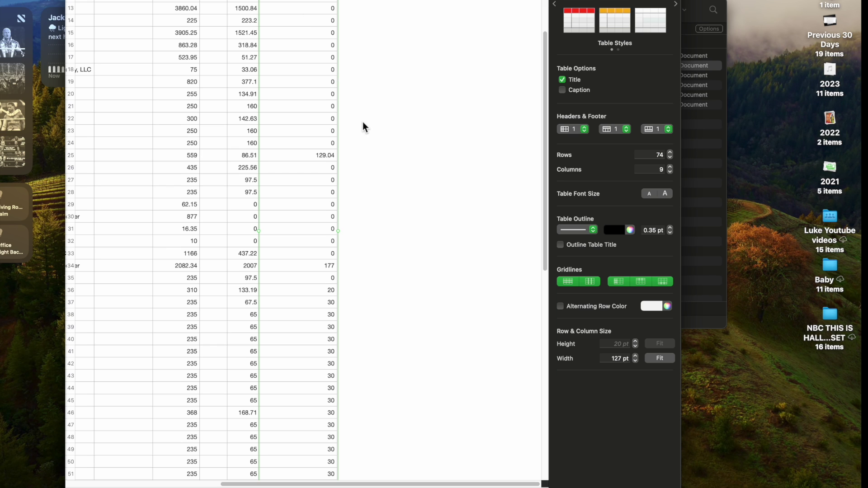
left_click(398, 213)
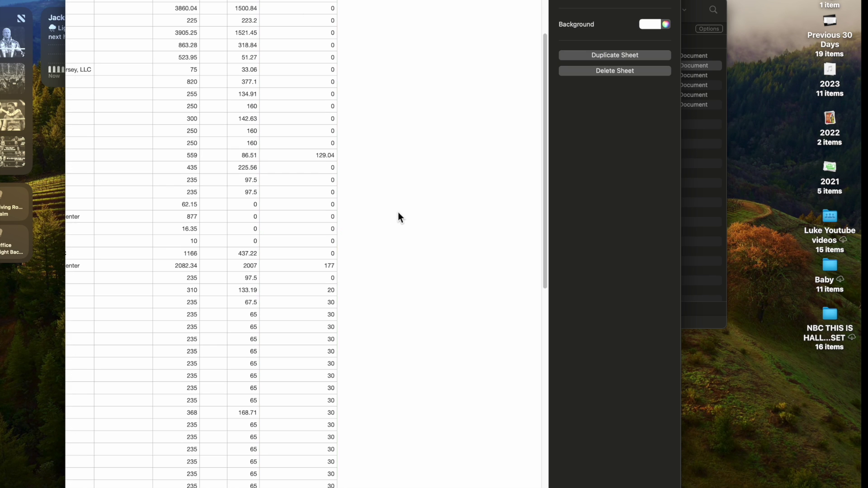
scroll(399, 212, "down", 10)
left_click(310, 385)
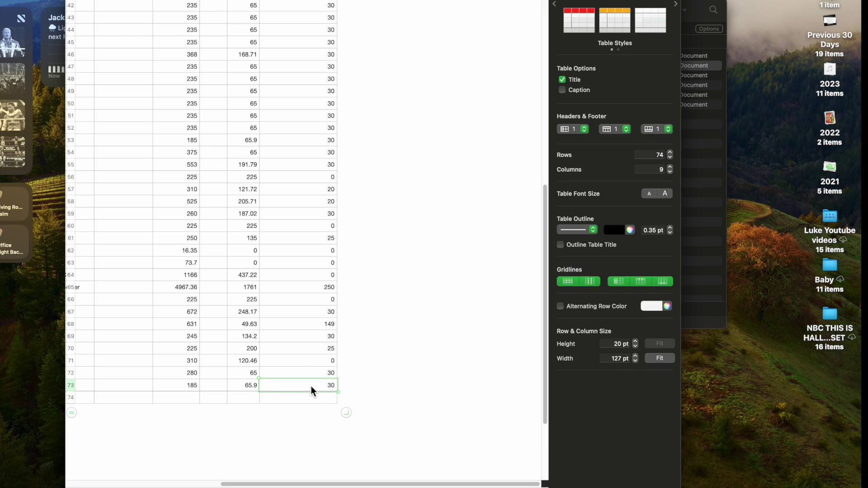
scroll(311, 386, "up", 10)
left_click(294, 20, "shift")
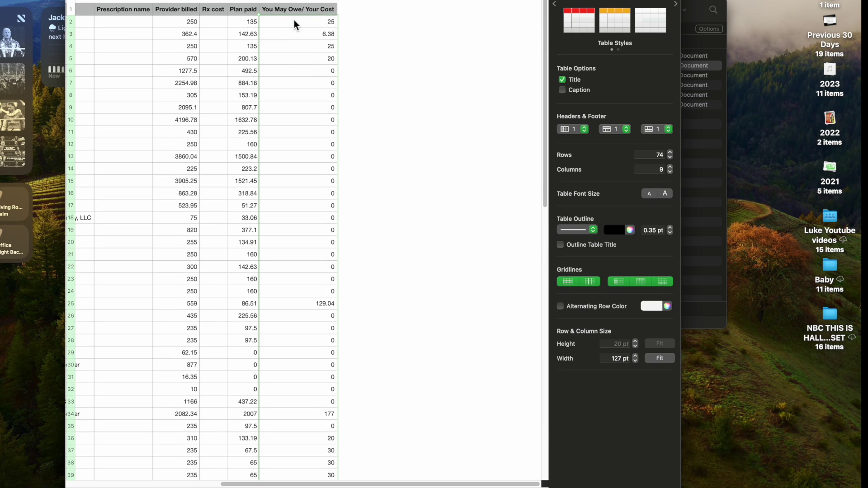
scroll(389, 271, "down", 10)
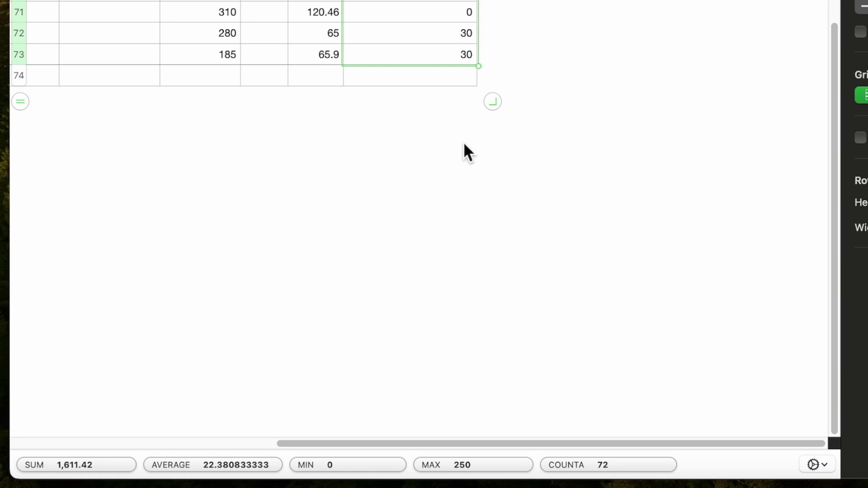
- Drop the SUM into I74, giving a cost total of 1611.42
left_click_drag(82, 462, 397, 81)
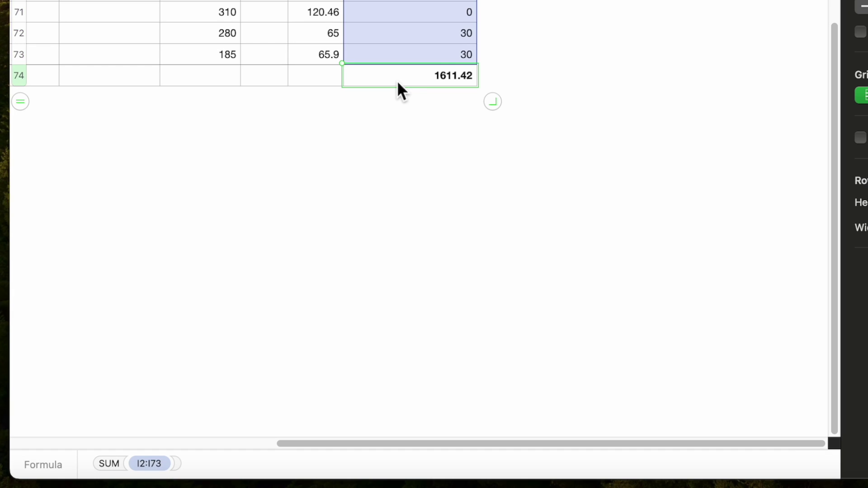
scroll(537, 92, "up", 5)
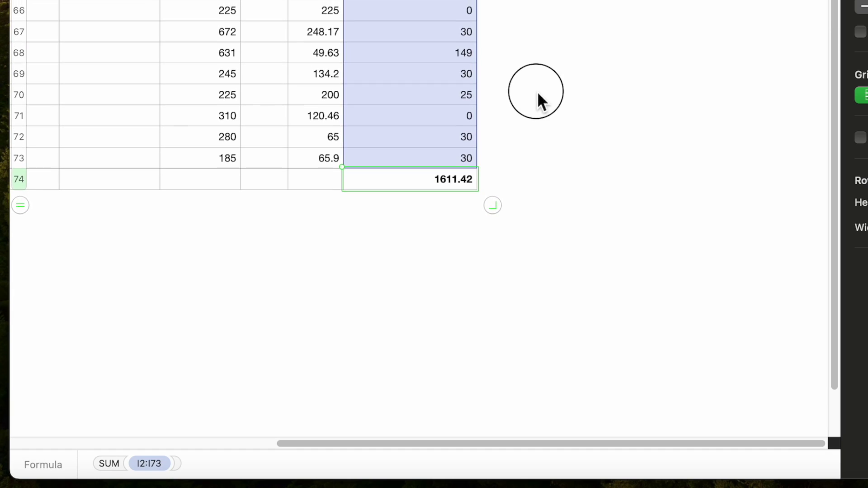
left_click(537, 91)
scroll(518, 91, "up", 7)
scroll(517, 91, "left", 2)
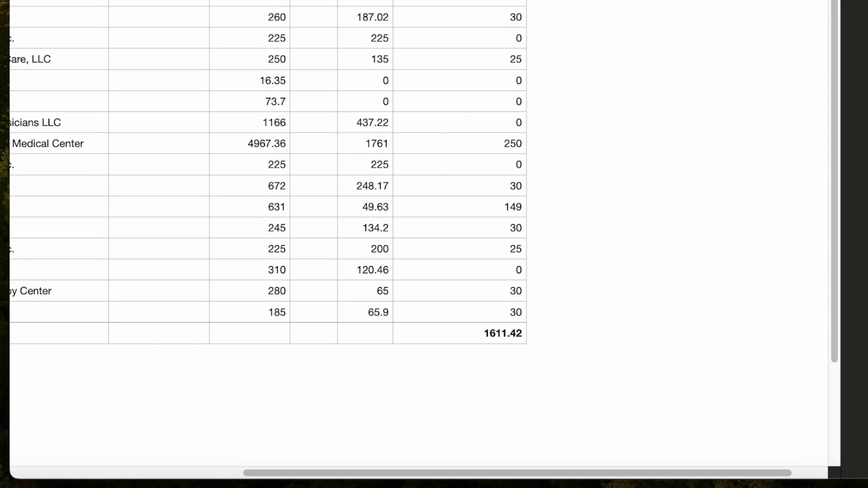
left_click(76, 10)
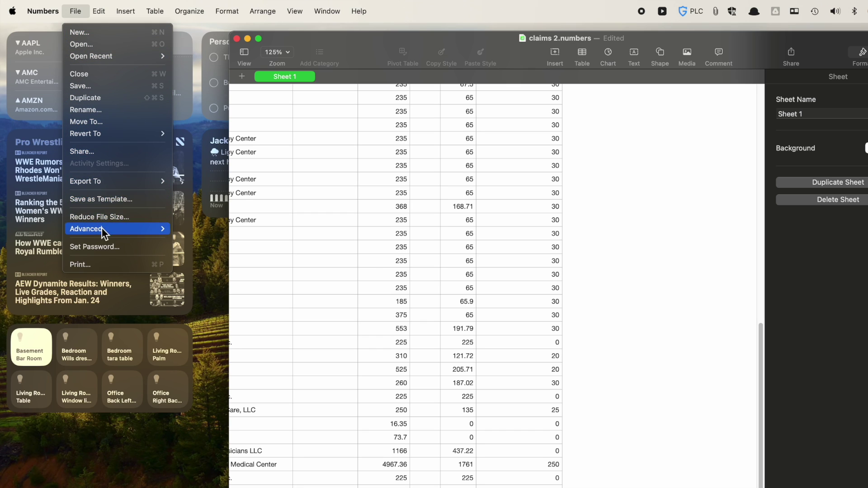
- Export the sheet to PDF named 'medical claims 2023' with Taxes 2023 as destination
mouse_move(105, 184)
left_click(186, 182)
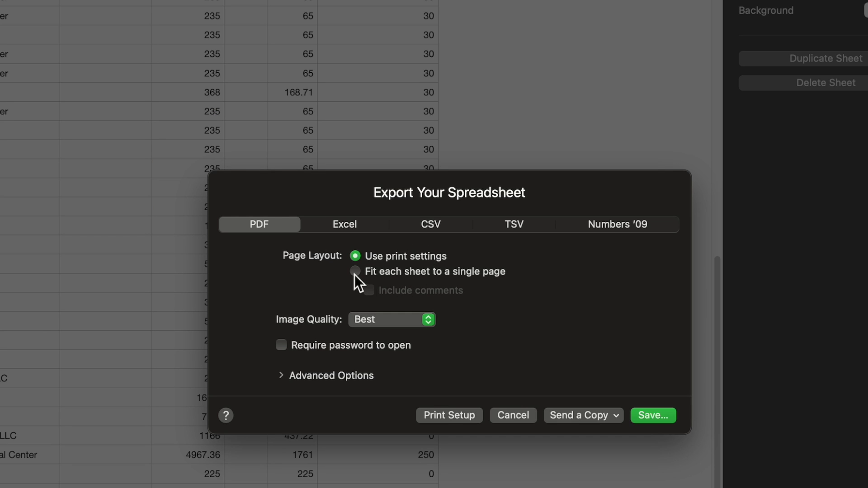
left_click(654, 415)
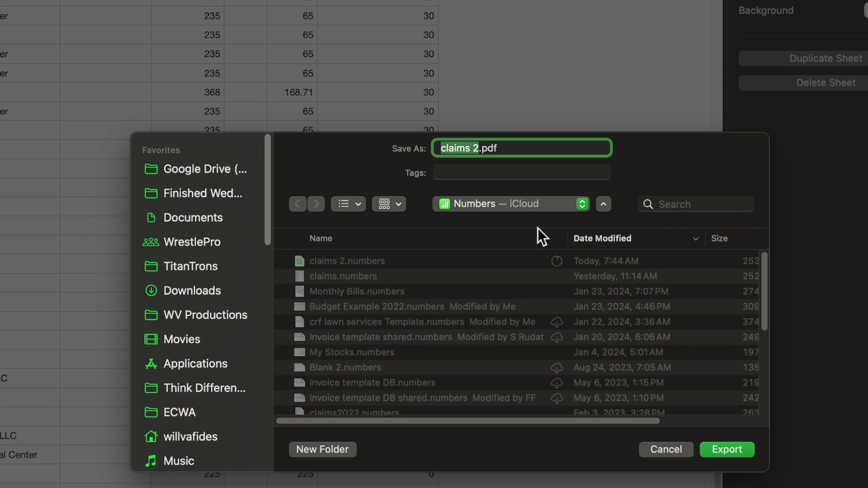
type("medical cl")
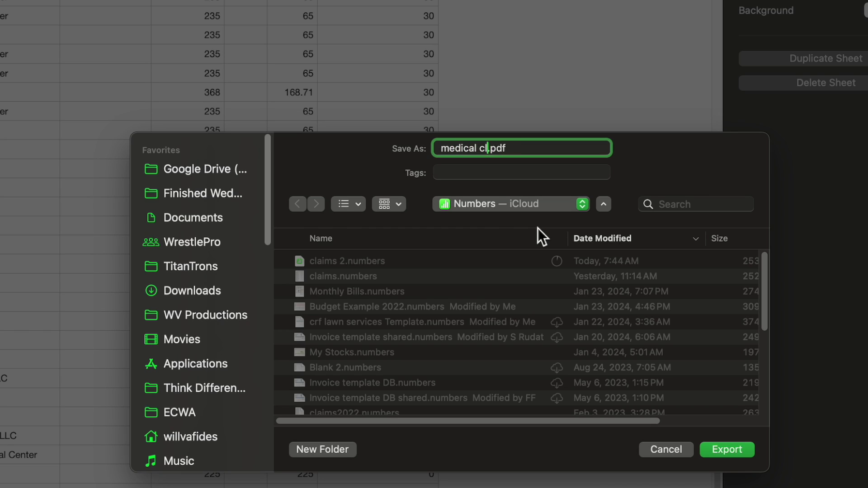
type("aims 2023")
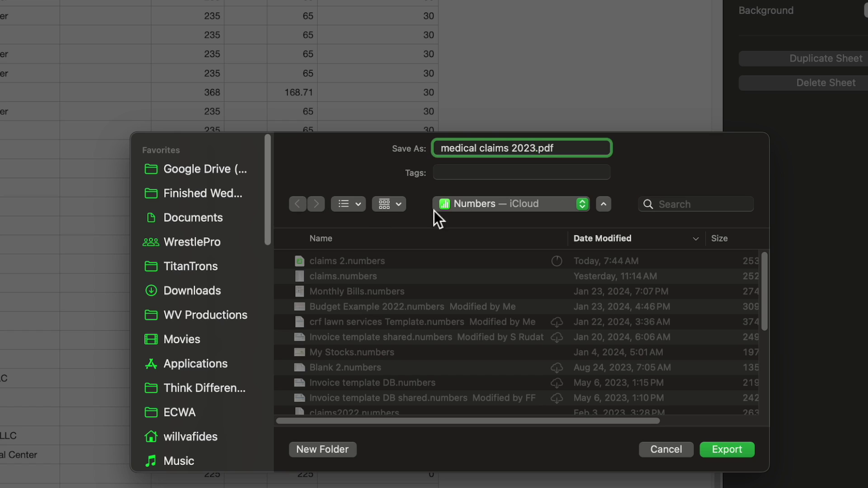
left_click(485, 207)
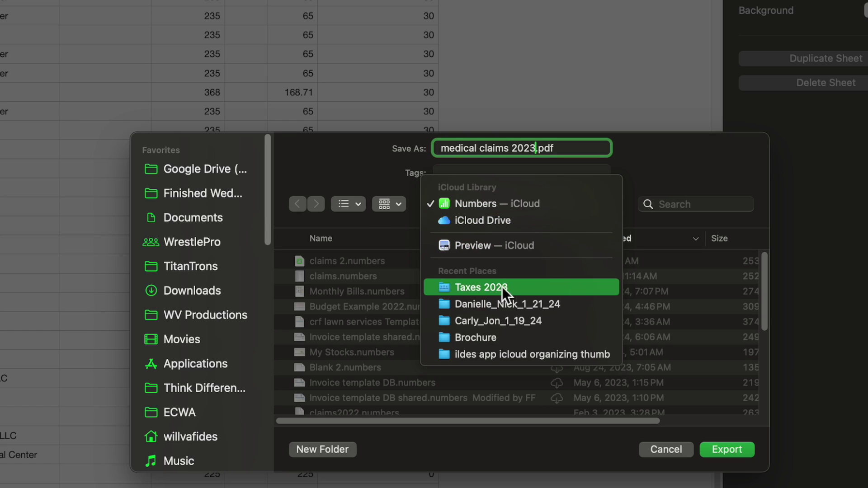
left_click(478, 288)
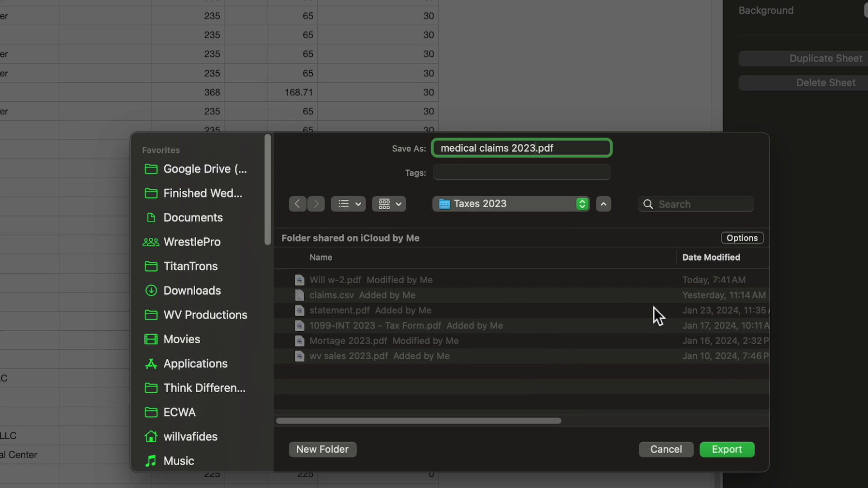
- Finish the PDF export, sort newest first, preview medical claims 2023.pdf, and delete claims.csv
left_click(727, 448)
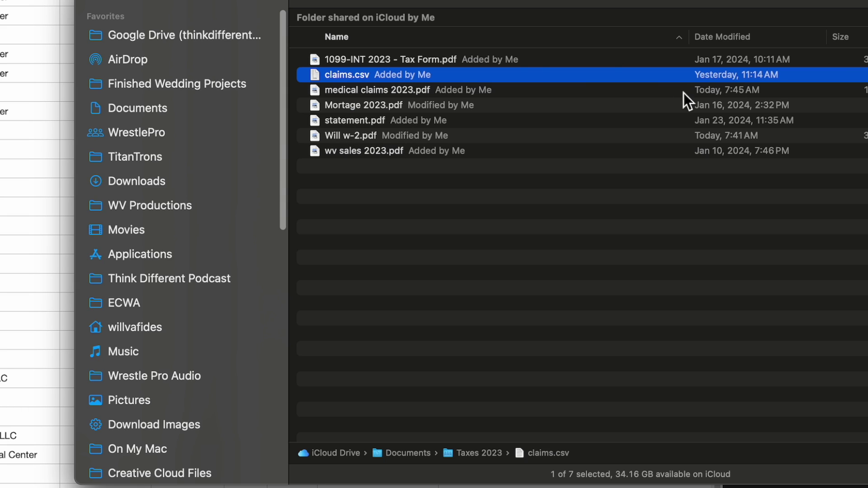
left_click(737, 46)
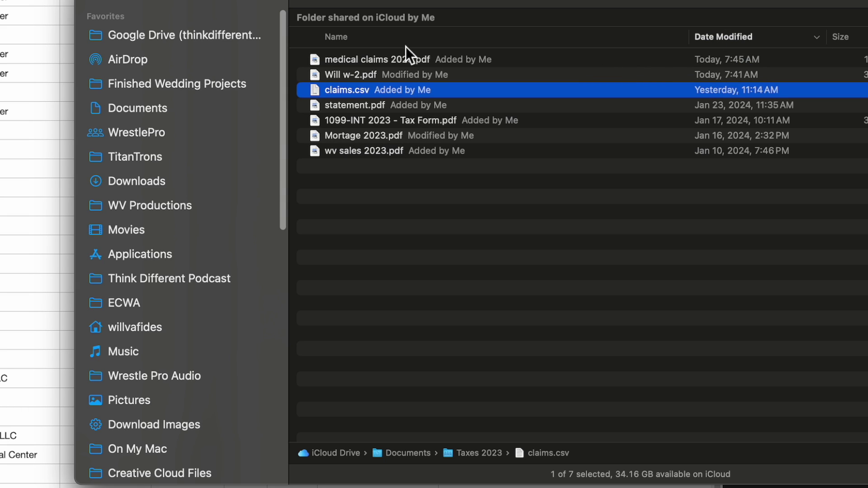
left_click(393, 62)
key("space")
key("space")
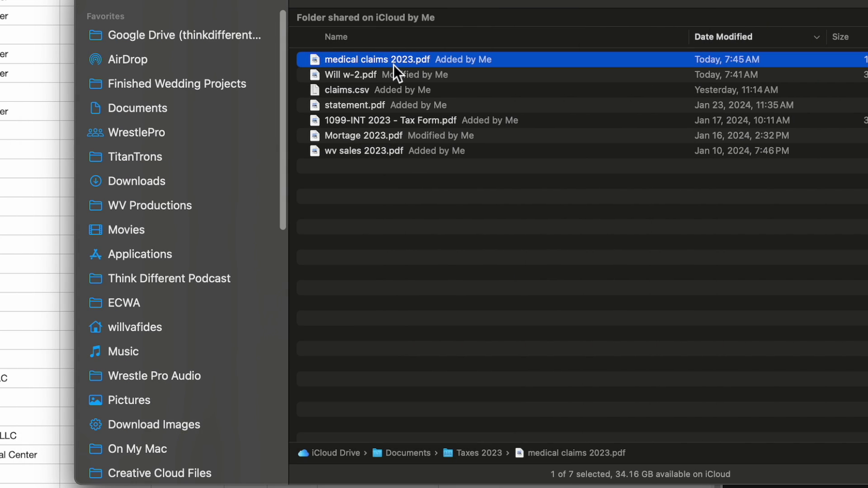
left_click(367, 92)
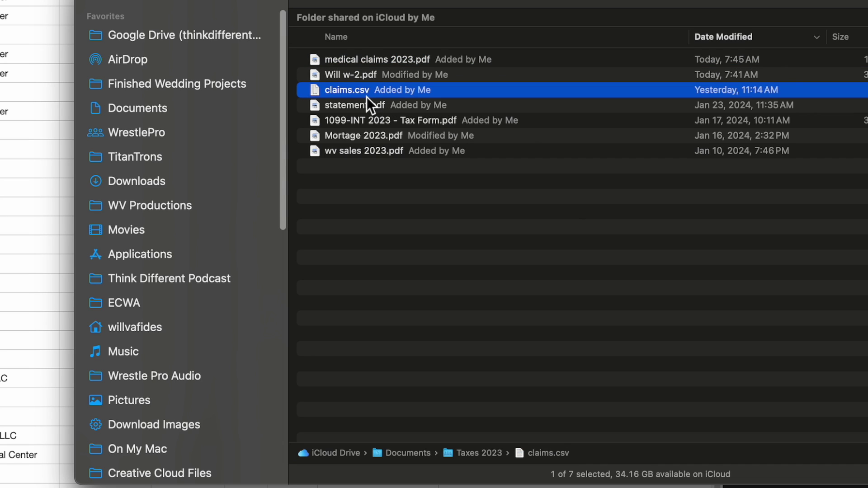
key("super+BackSpace")
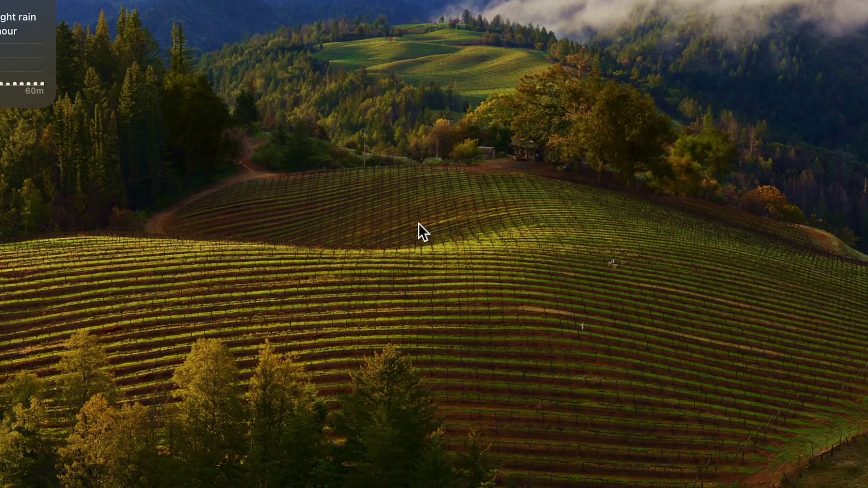
- Scan the paper W-2 with the iPhone via the desktop's Import from iPhone > Scan Documents
right_click(419, 224)
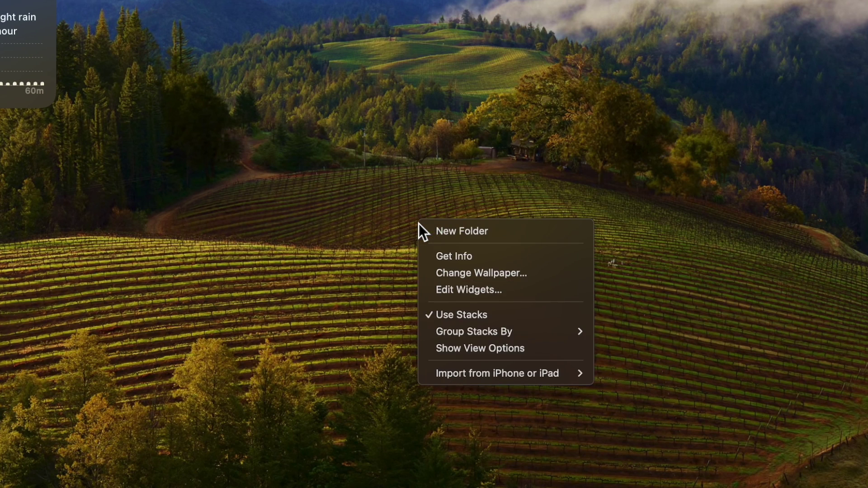
mouse_move(502, 374)
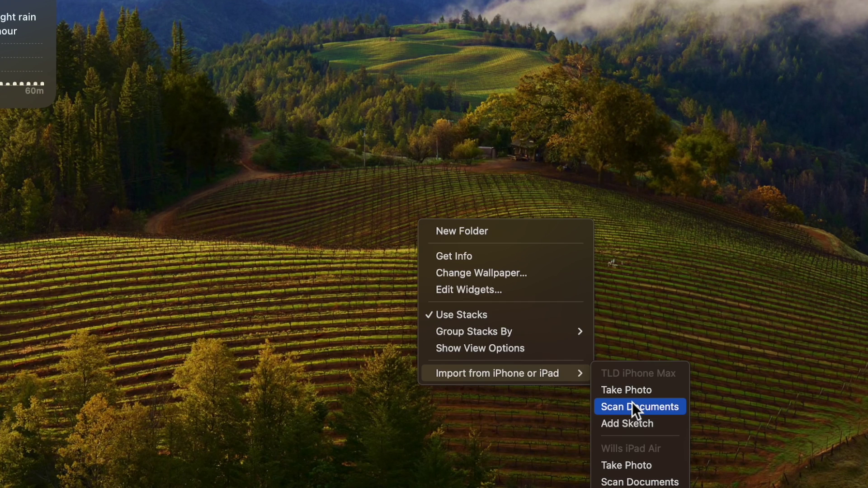
left_click(653, 410)
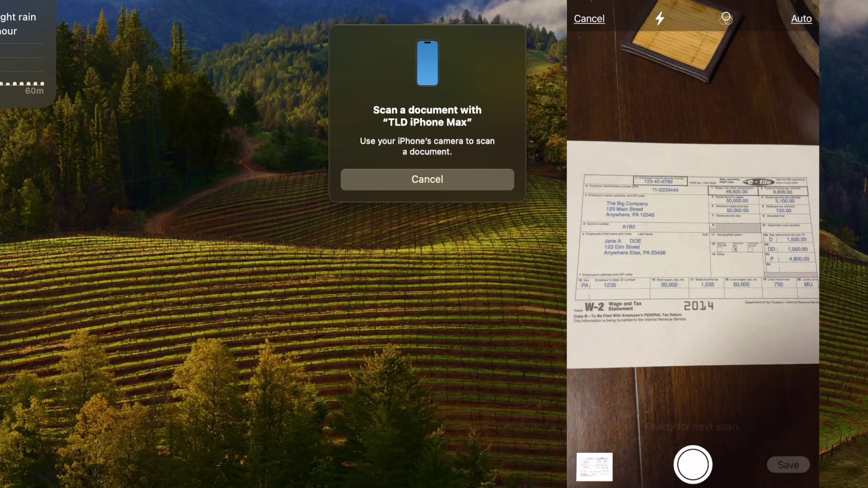
key("Escape")
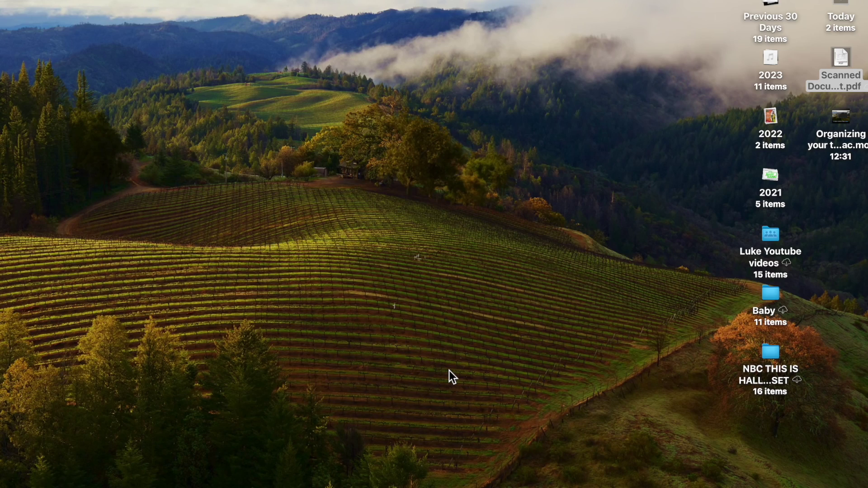
- Quick Look the scanned PDF on the desktop and rename it 'w2 scan from phone'
left_click(843, 62)
key("space")
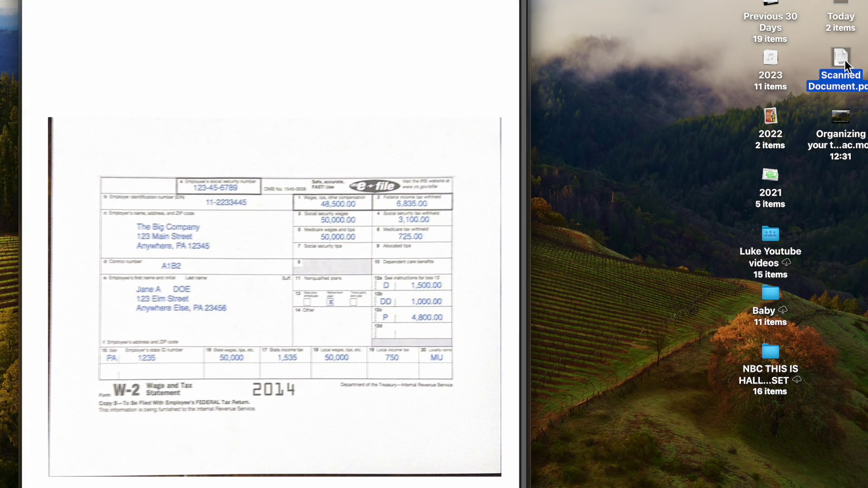
key("space")
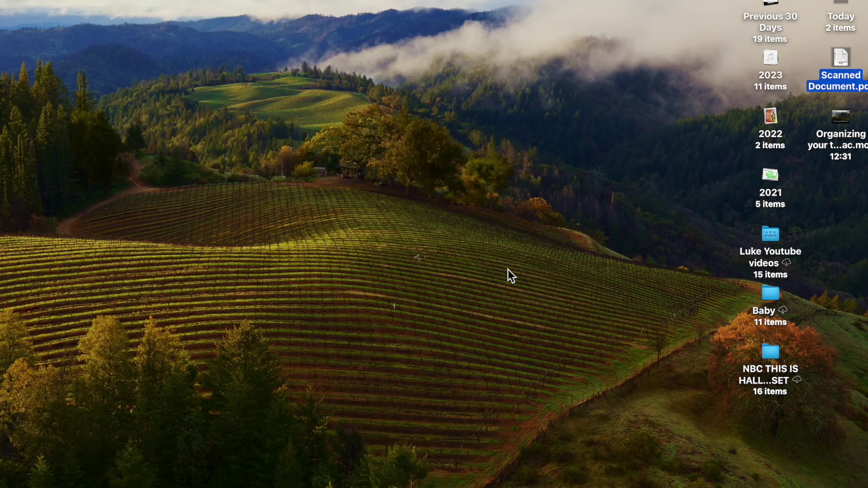
left_click(833, 76)
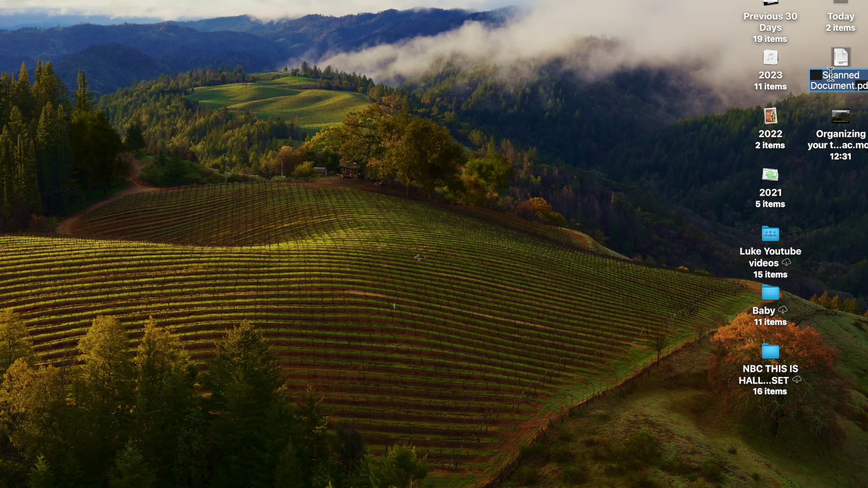
type("w2 sc")
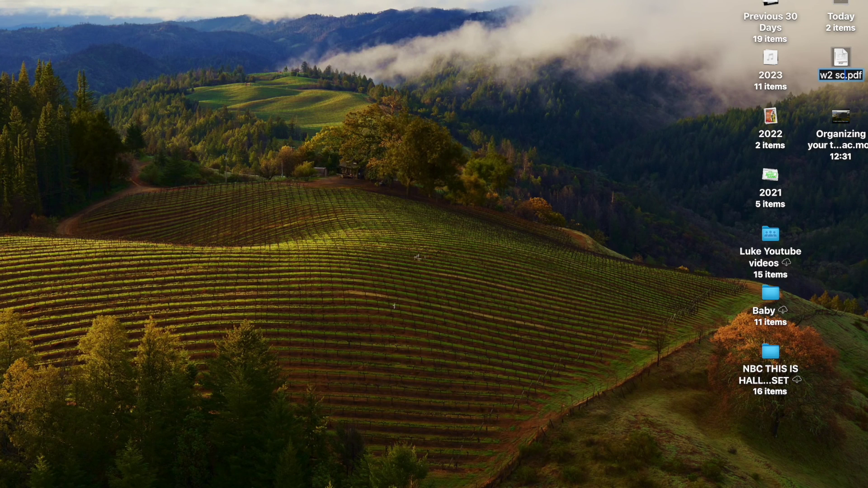
type("an from ")
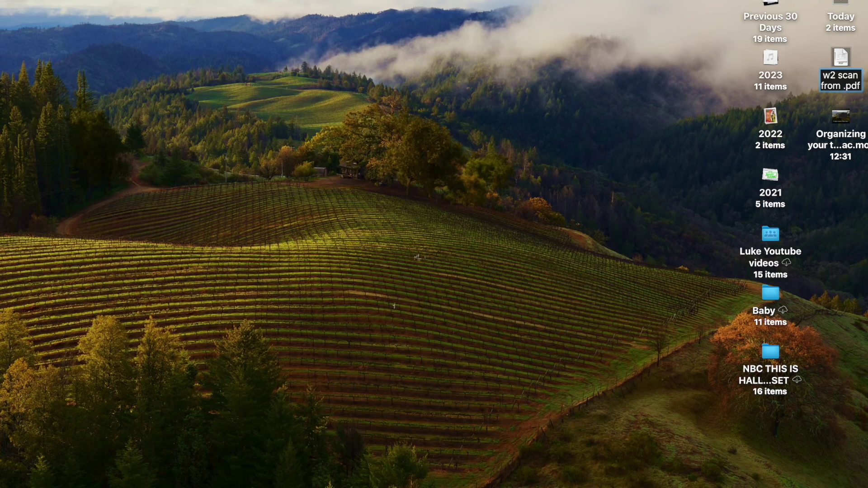
type("phone")
key("Return")
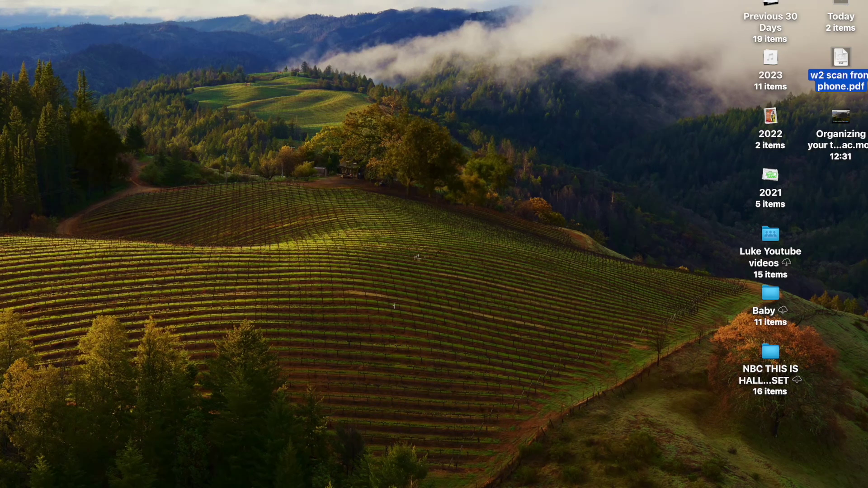
key("super+n")
- Drag w2 scan from phone.pdf from the desktop into Documents > Taxes 2023
left_click(77, 165)
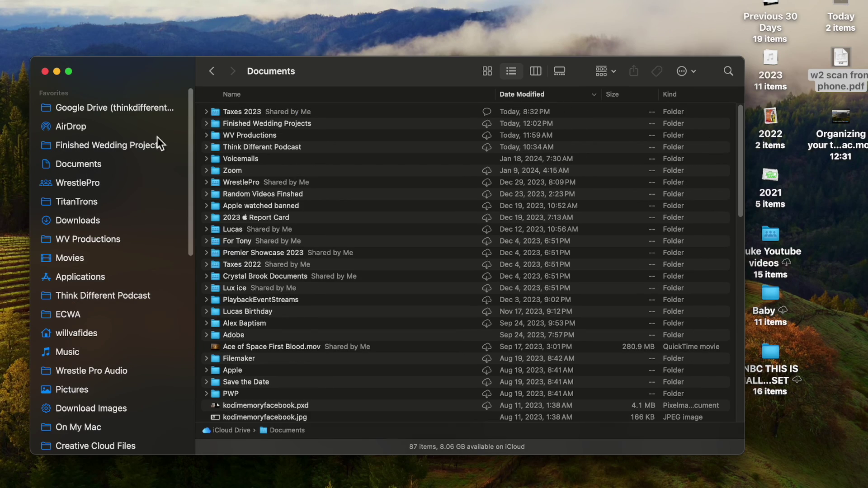
double_click(254, 115)
left_click_drag(841, 58, 234, 237)
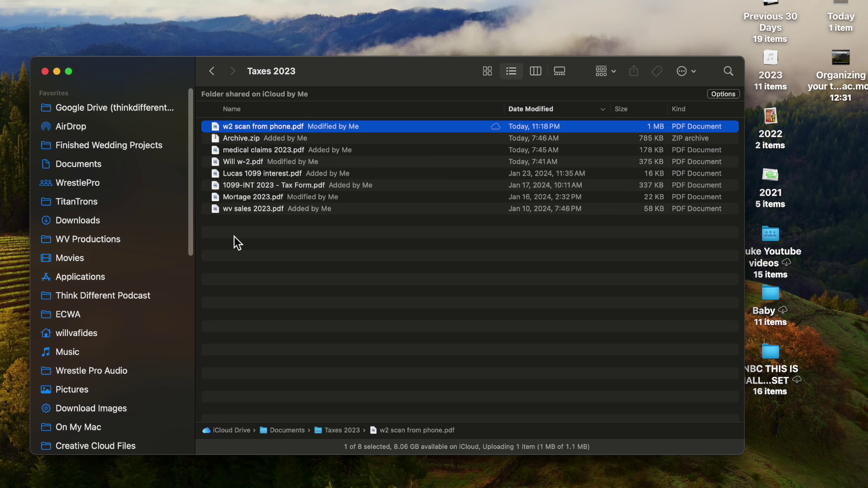
left_click(46, 71)
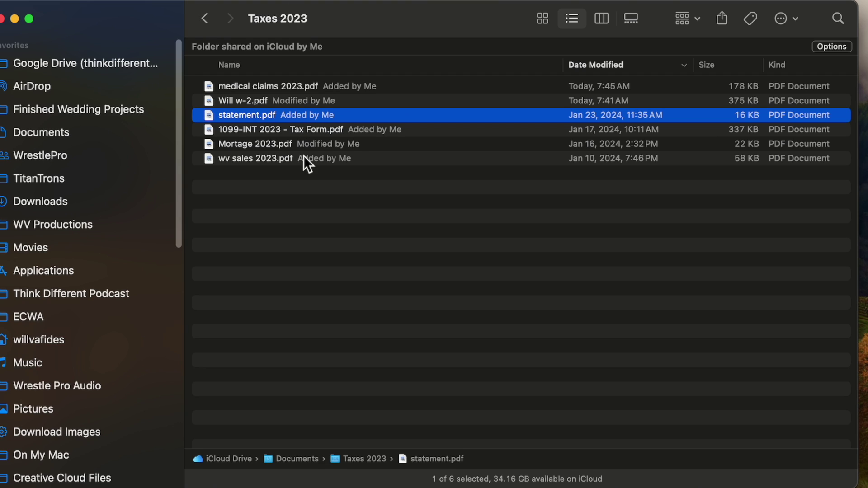
left_click(299, 184)
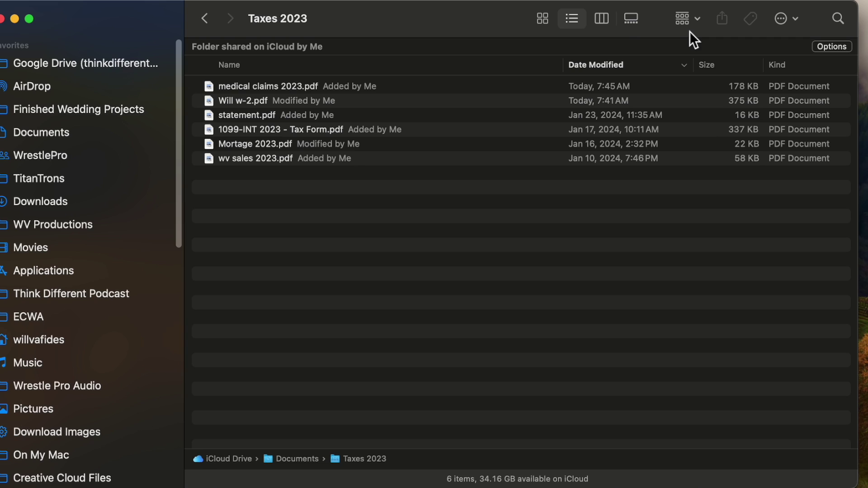
mouse_move(206, 20)
left_mouse_down()
mouse_move(210, 35)
mouse_move(207, 22)
left_mouse_up()
- Confirm with Get Info that the Taxes 2023 folder in Documents holds 7 items totalling 992 KB
left_click(206, 19)
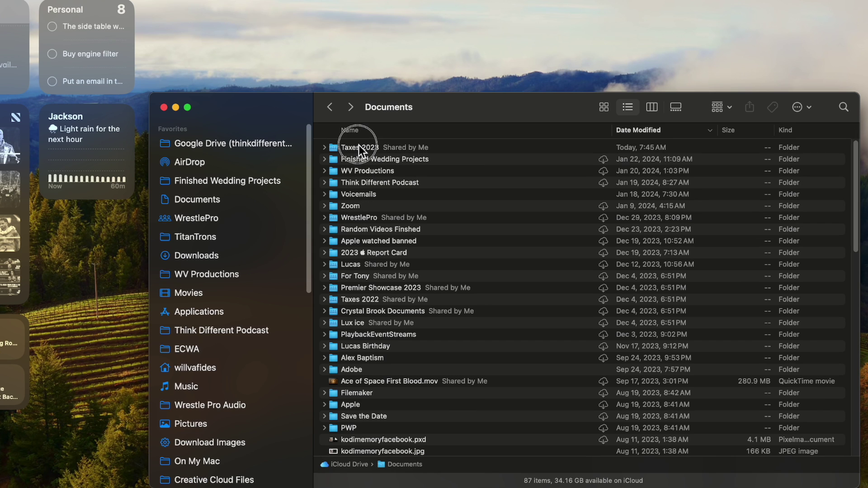
left_click(389, 147)
key("super+i")
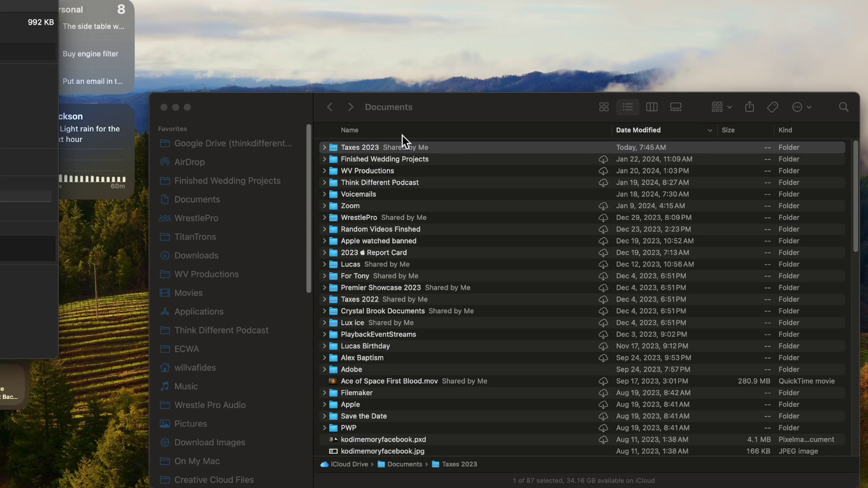
left_click_drag(3, 4, 280, 72)
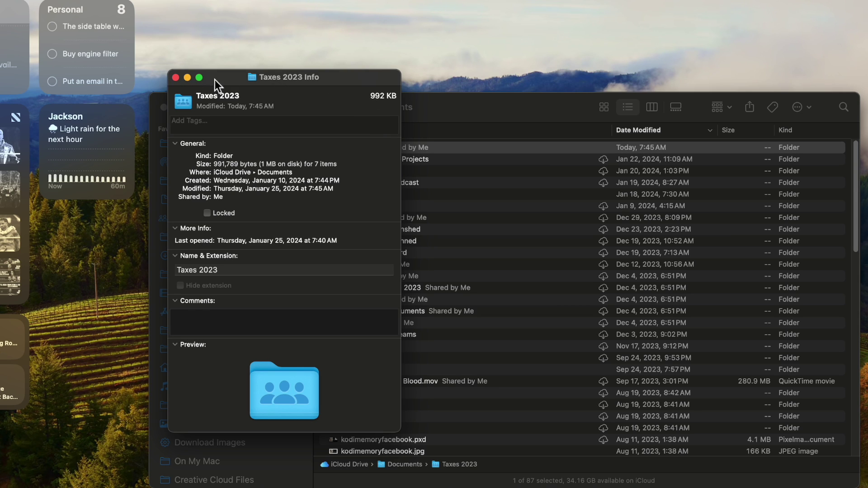
left_click(176, 77)
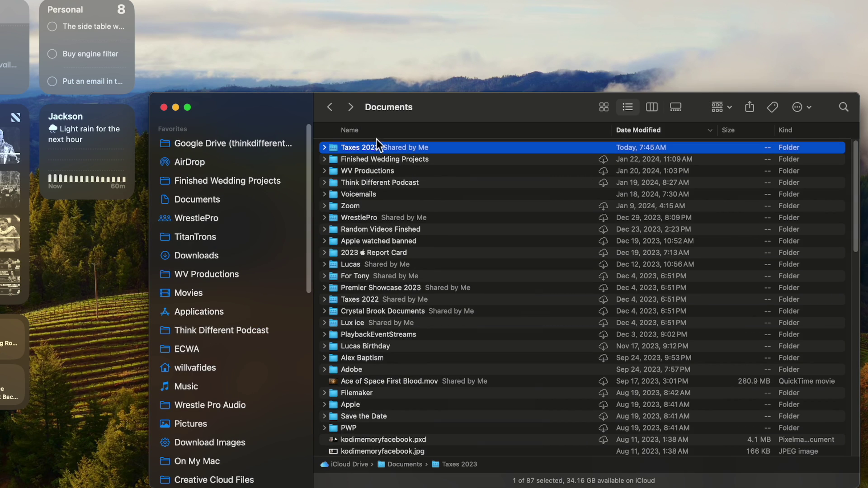
left_click(333, 110)
- Select all six PDFs inside Taxes 2023 and compress them into Archive.zip
left_click(353, 112)
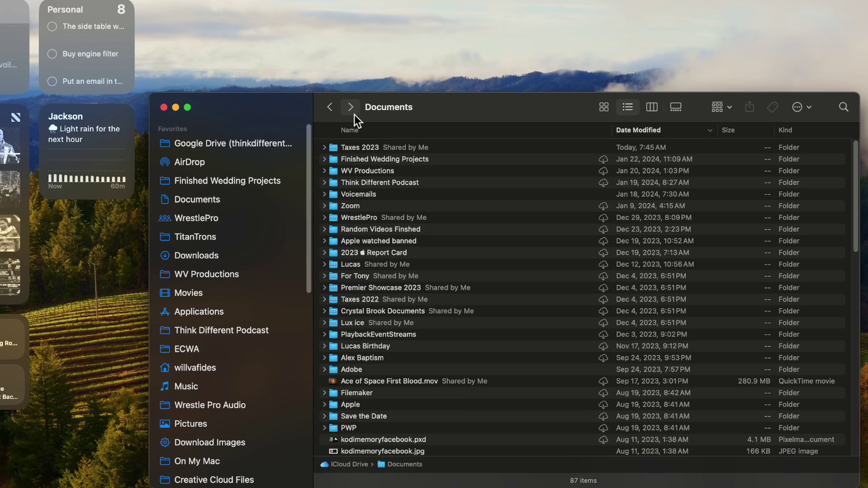
double_click(371, 149)
left_click_drag(371, 250, 371, 165)
right_click(371, 165)
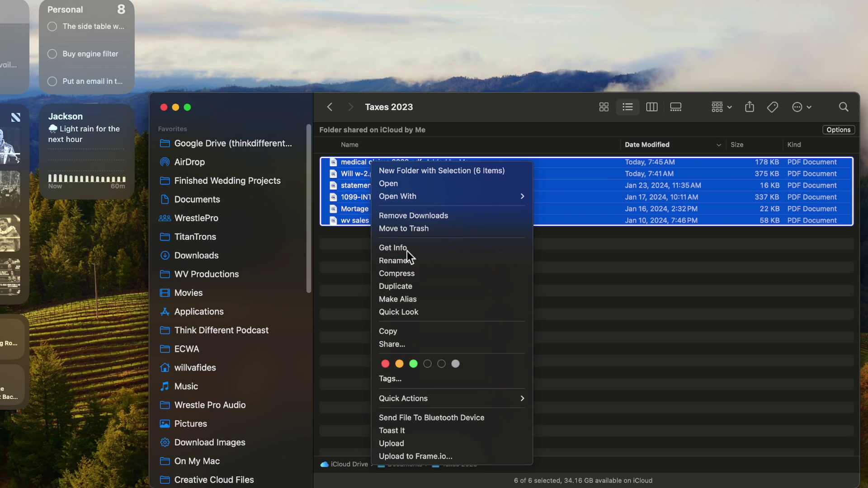
left_click(406, 275)
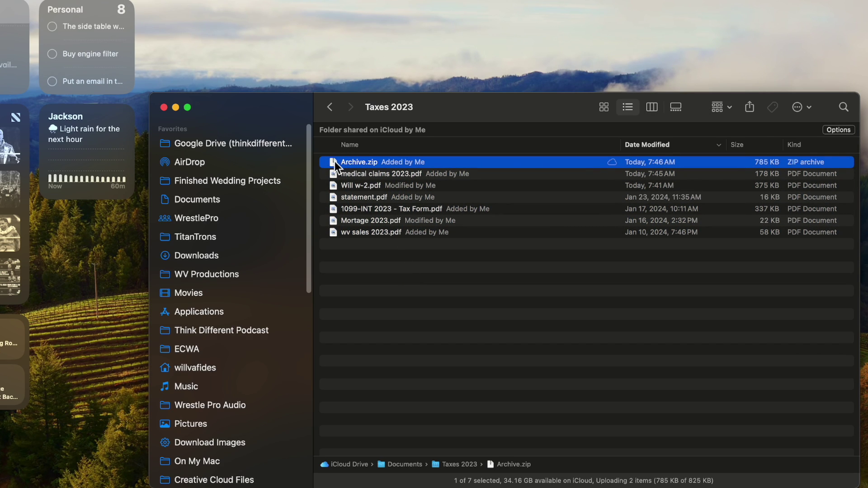
left_click(330, 108)
left_click(378, 149)
key("cmd+i")
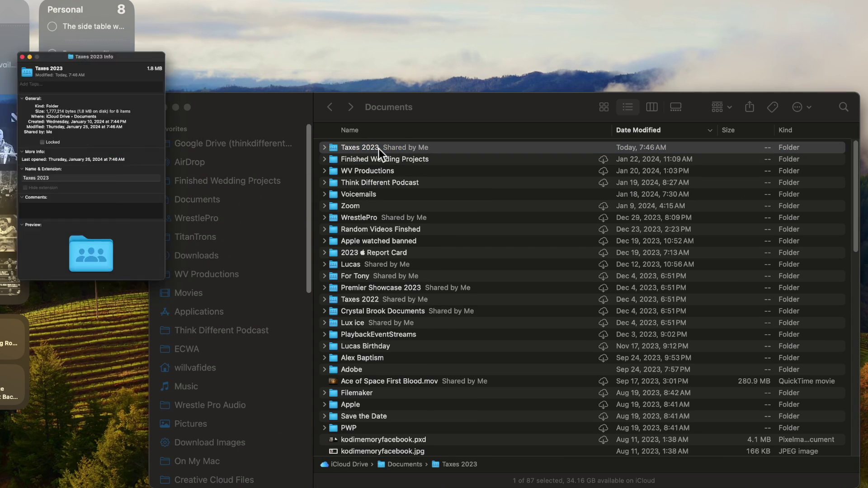
left_click_drag(141, 19, 25, 19)
key("cmd+w")
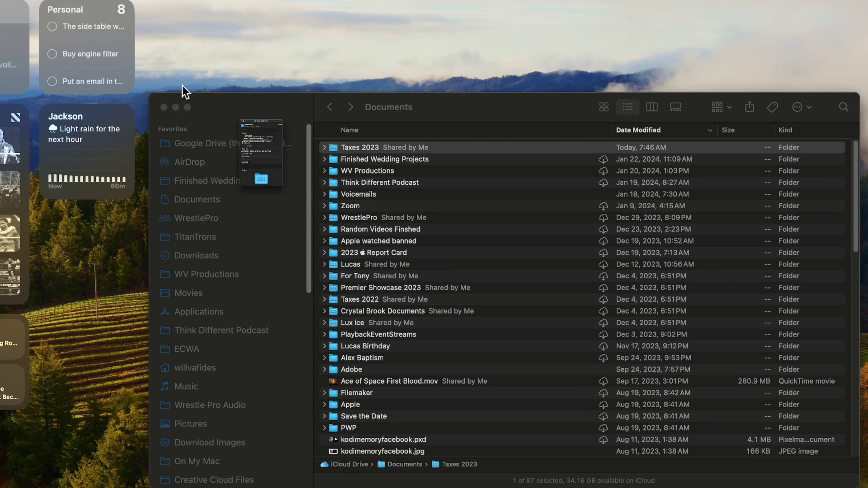
double_click(367, 148)
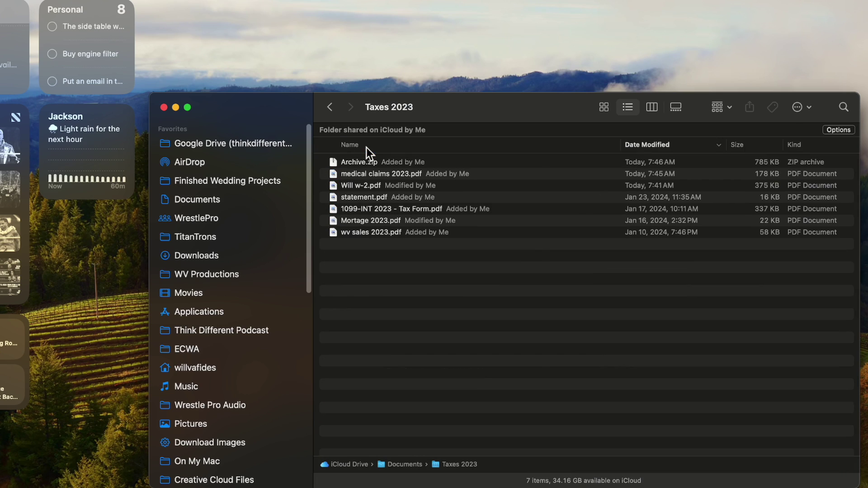
left_click(356, 162)
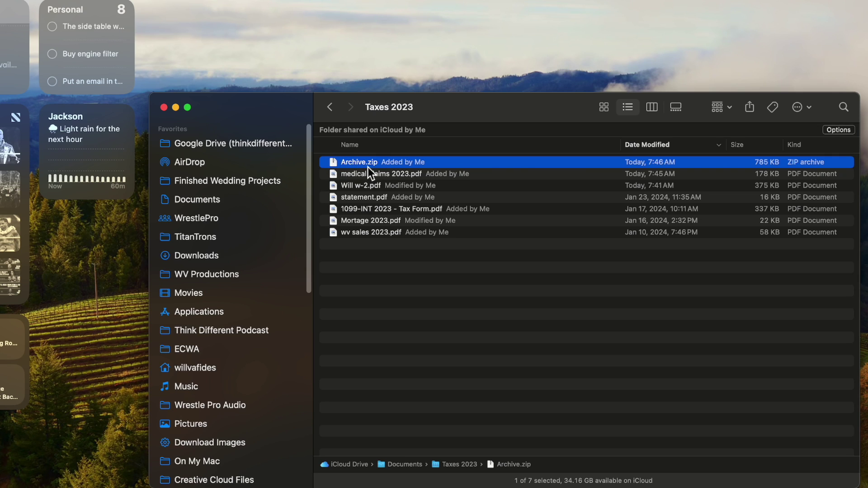
- Share Archive.zip into a new Mail draft, then discard that draft without saving
left_click(754, 110)
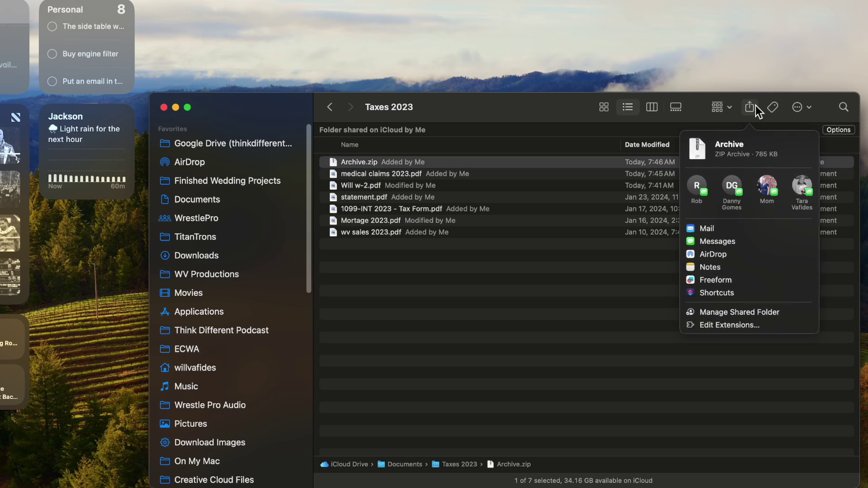
left_click(725, 228)
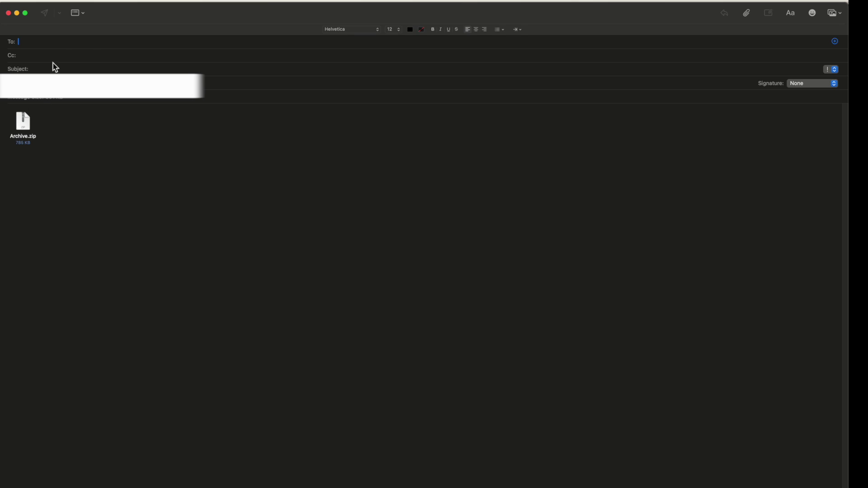
left_click(30, 42)
left_click(38, 69)
left_click(9, 13)
left_click(440, 288)
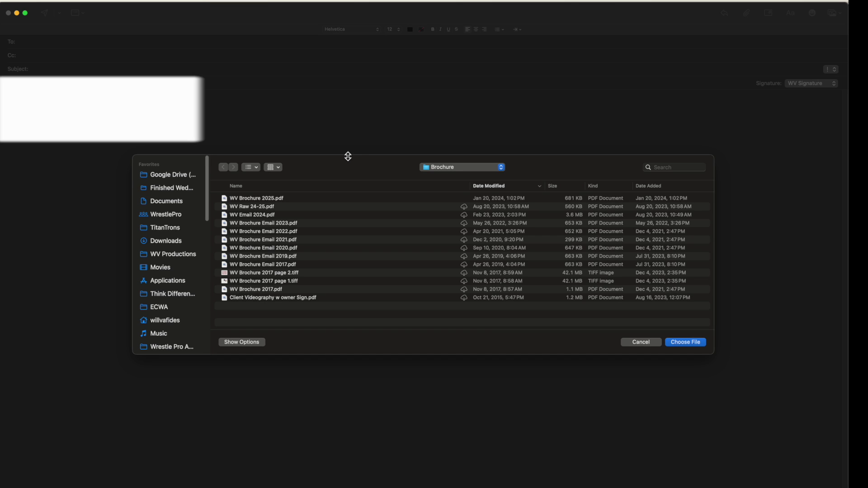
- Attach Archive.zip from Documents > Taxes 2023 to the new message, then close the message
left_click(176, 201)
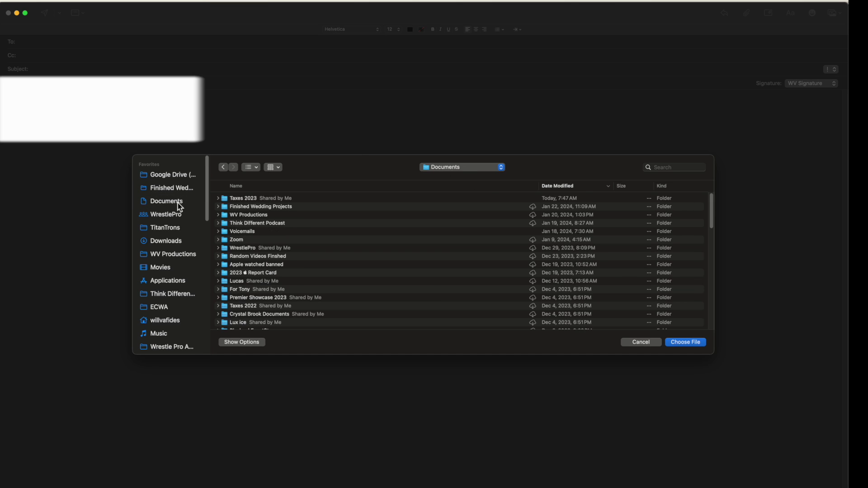
left_click(239, 200)
double_click(240, 202)
left_click(245, 209)
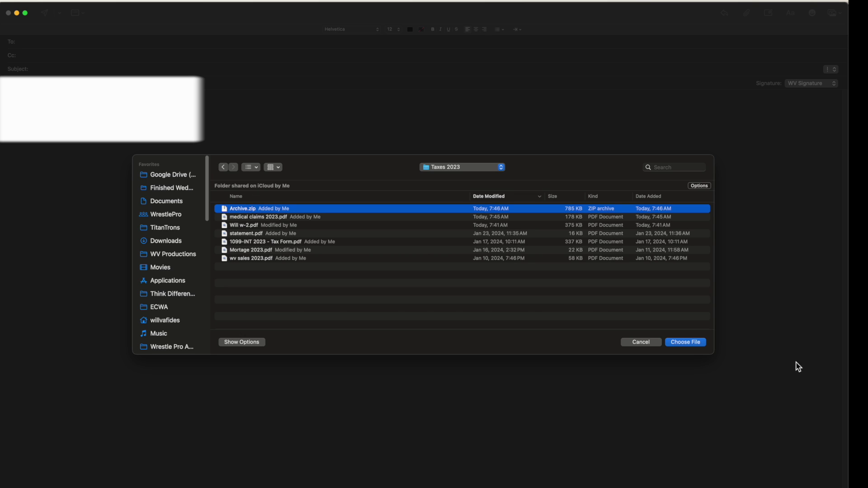
left_click(697, 343)
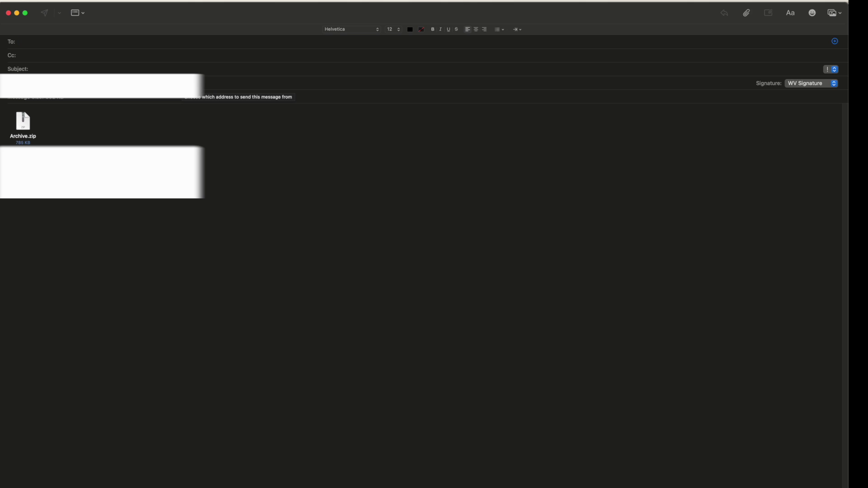
left_click(8, 13)
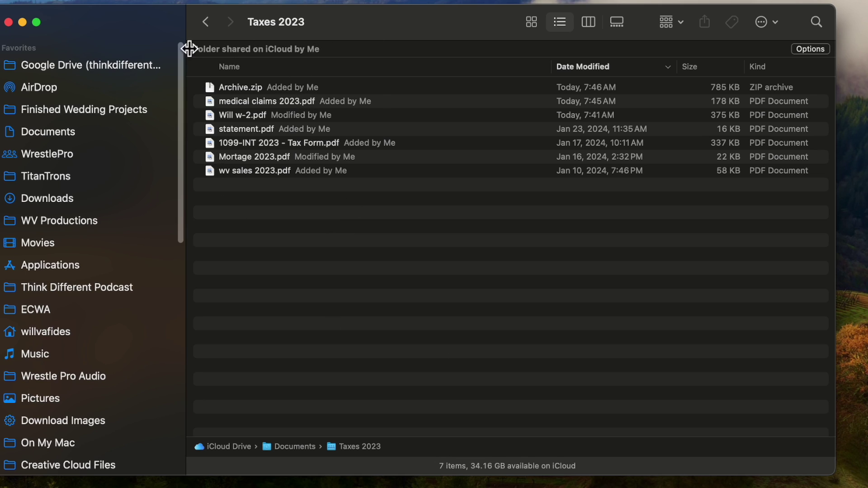
- Share the Taxes 2023 folder from Documents by Mail
left_click(206, 22)
left_click(251, 71)
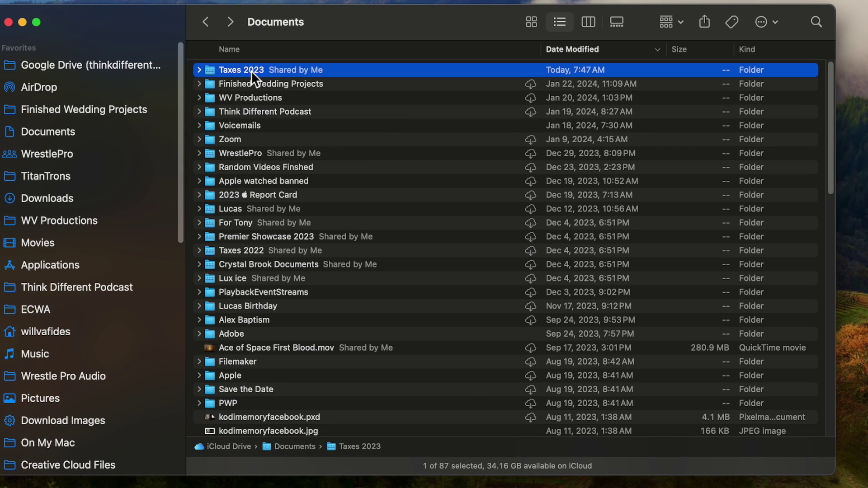
left_click(706, 24)
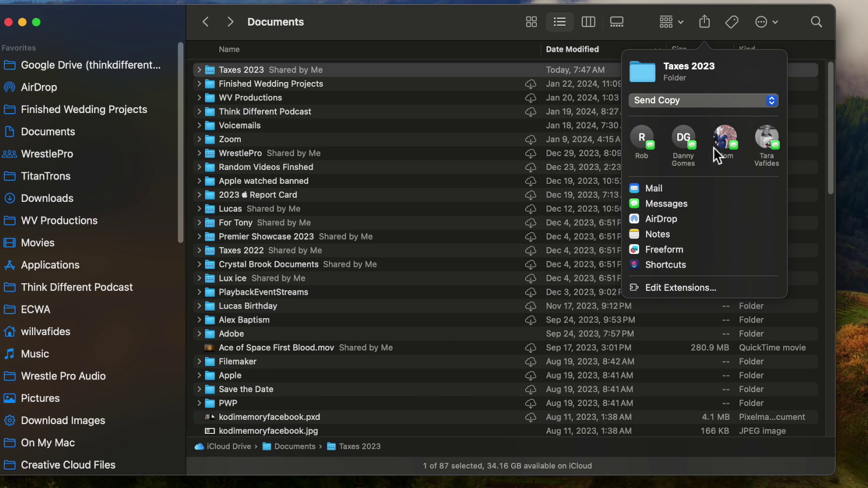
left_click(668, 187)
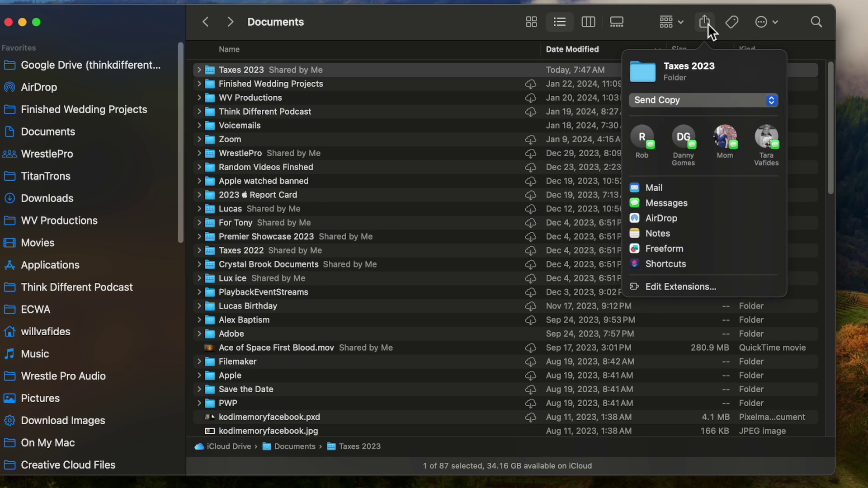
- Switch to Collaborate with Anyone with the link / Can make changes, and copy the link
left_click(689, 103)
left_click(686, 87)
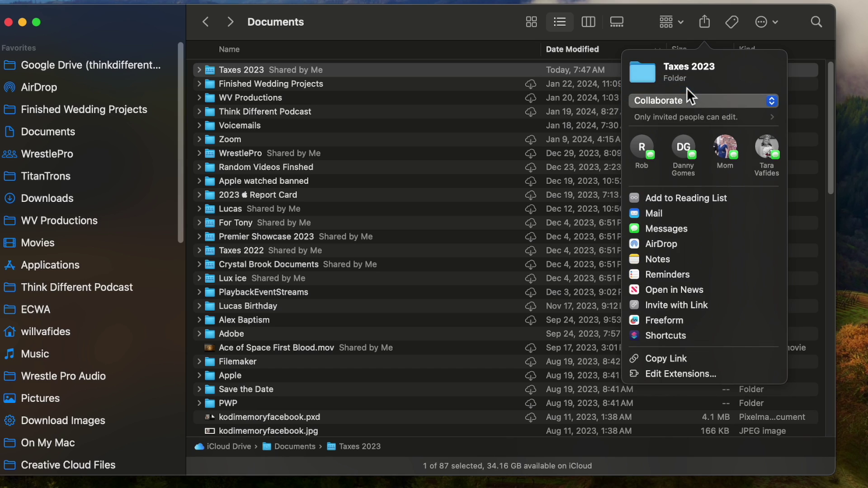
left_click(689, 118)
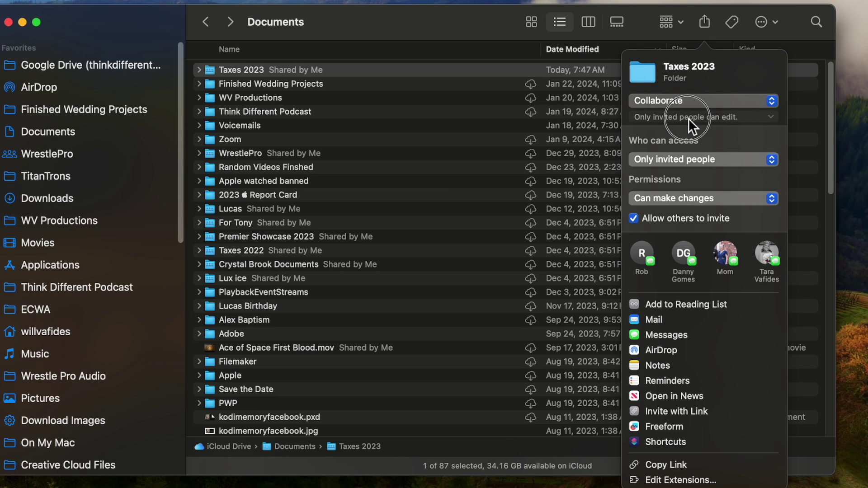
left_click(704, 158)
left_click(716, 175)
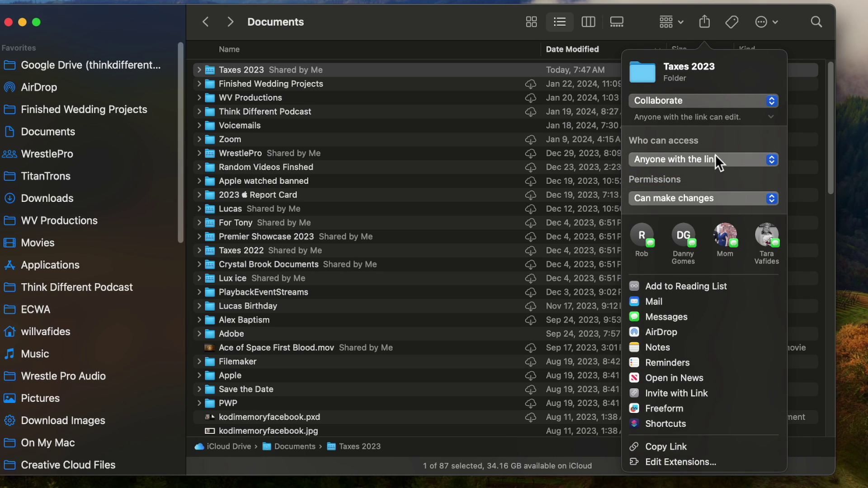
left_click(704, 199)
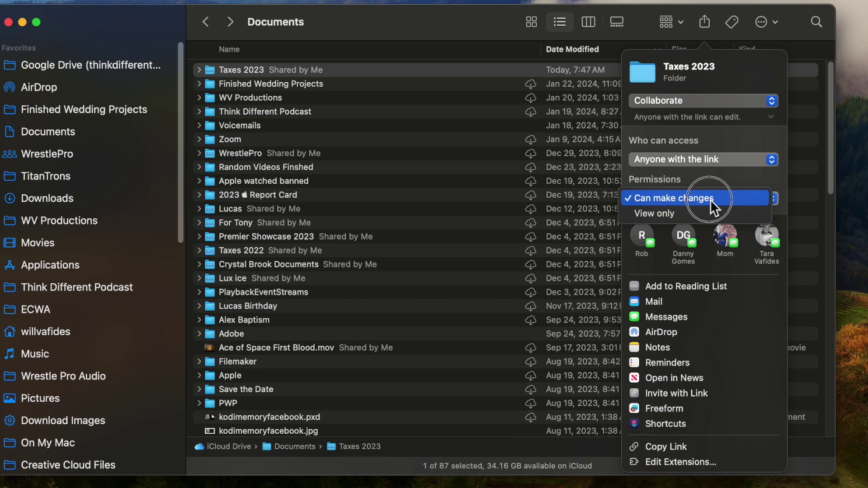
left_click(707, 198)
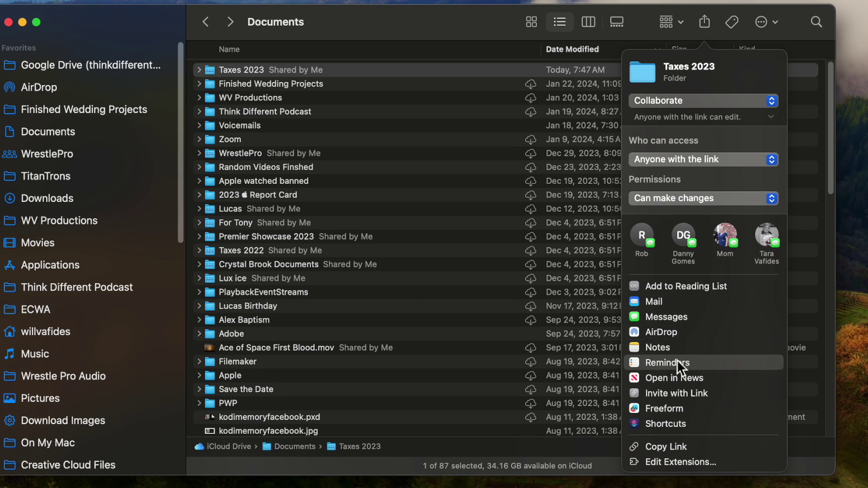
left_click(673, 448)
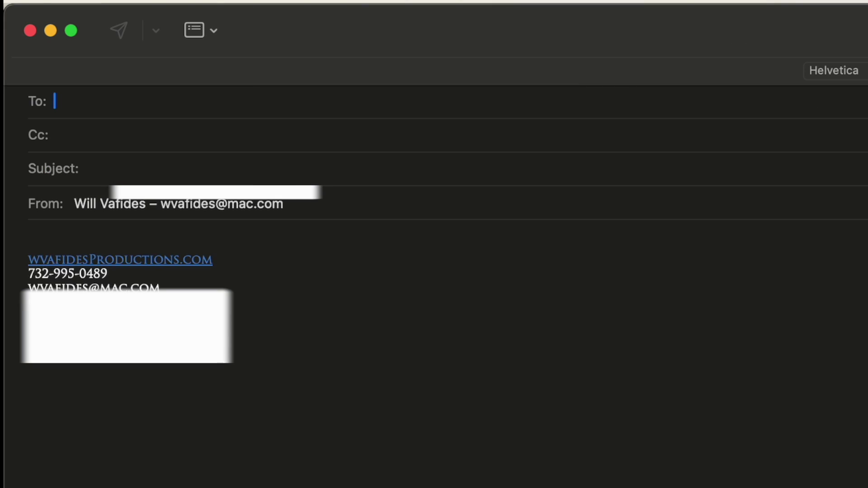
- Paste the copied Taxes 2023 collaboration link into the message body with Edit > Paste
left_click(202, 244)
left_click(149, 1)
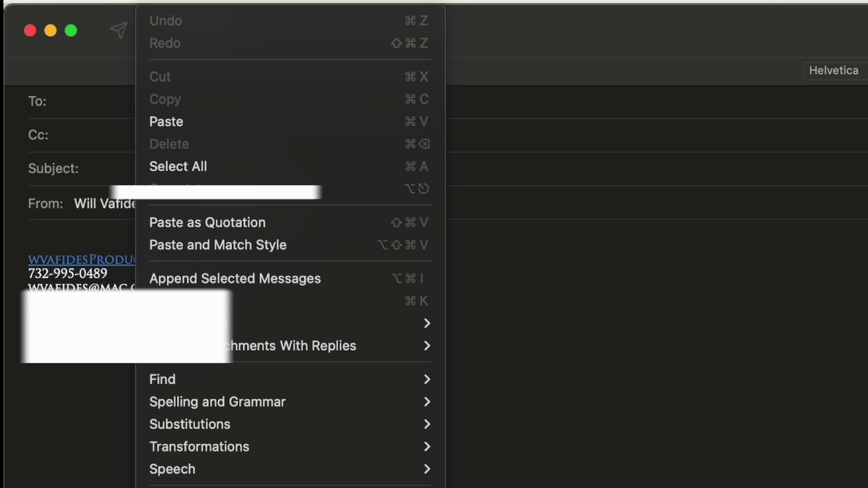
left_click(226, 121)
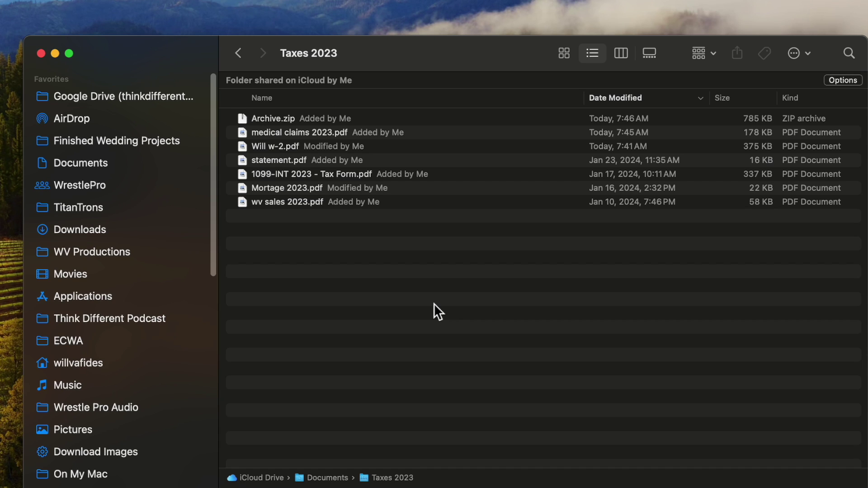
- Select the 785 KB Archive.zip in the Taxes 2023 folder
left_click(253, 119)
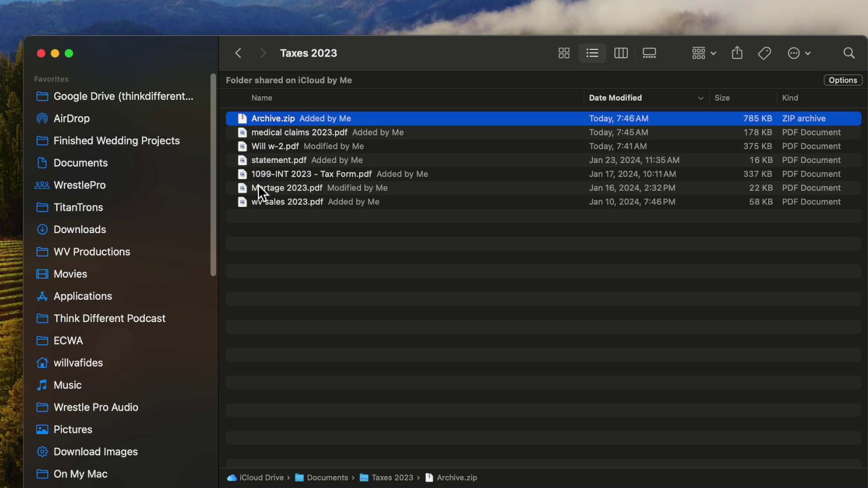
- Open statement.pdf to identify it as a 1099 interest statement
left_click(302, 176)
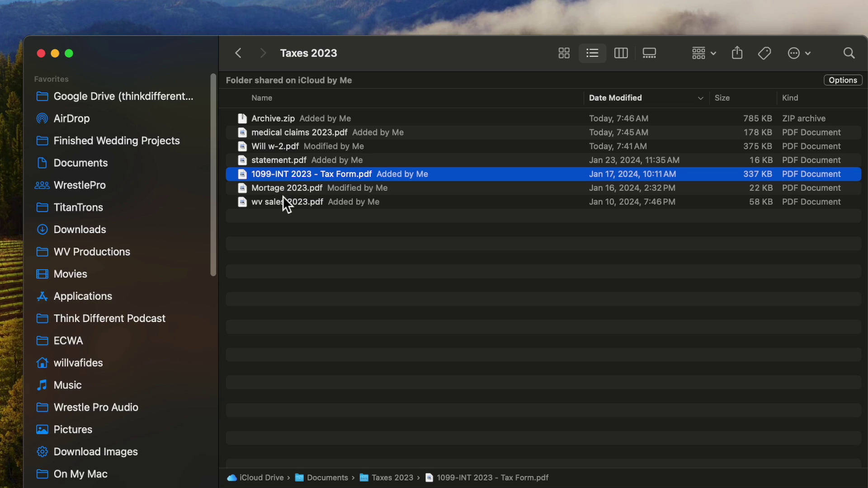
left_click(277, 162)
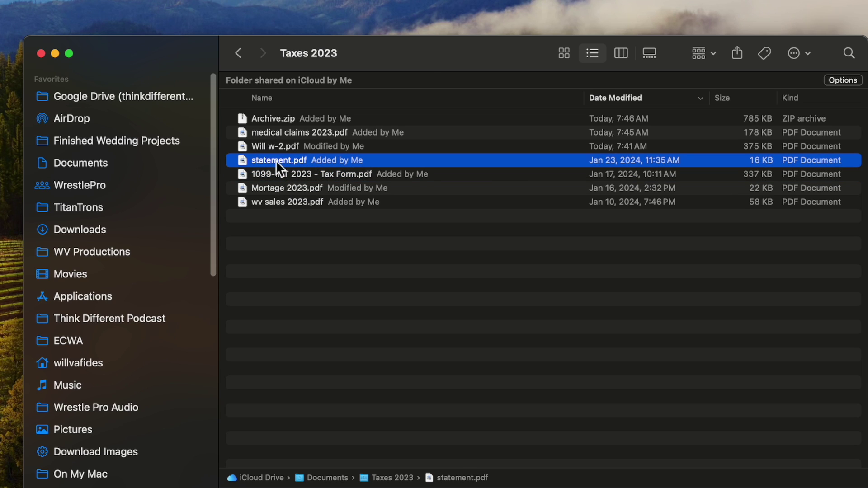
double_click(277, 161)
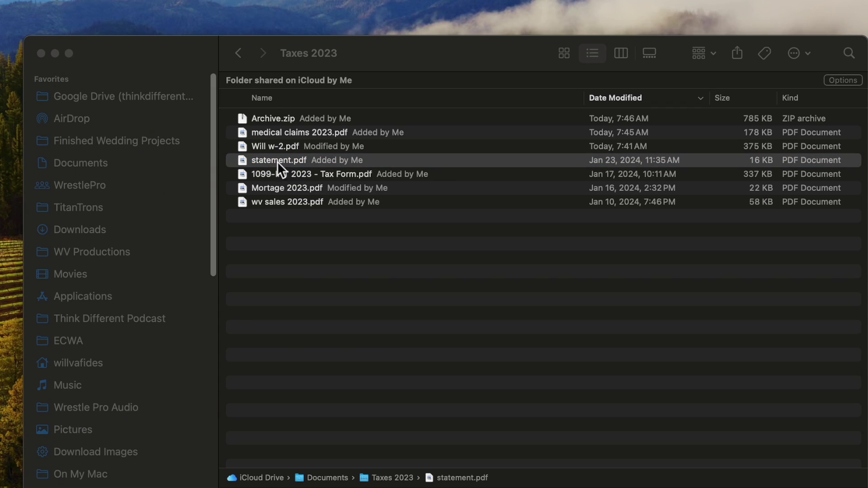
left_click(272, 165)
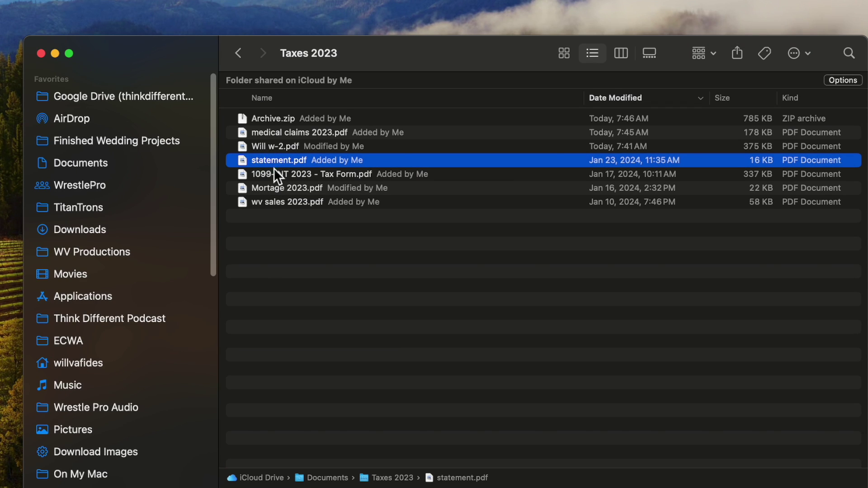
- Rename statement.pdf to the owner's first name followed by '1099 interest'
left_click(273, 169)
key("Return")
type("Luc")
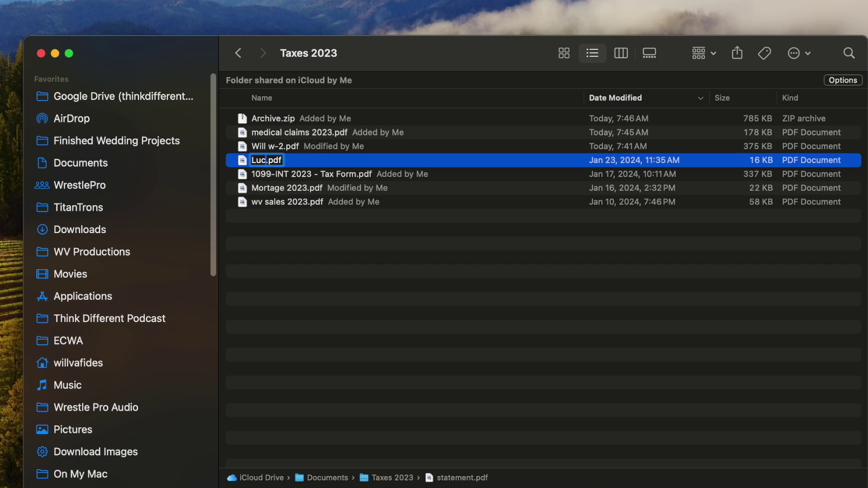
type("as 1099")
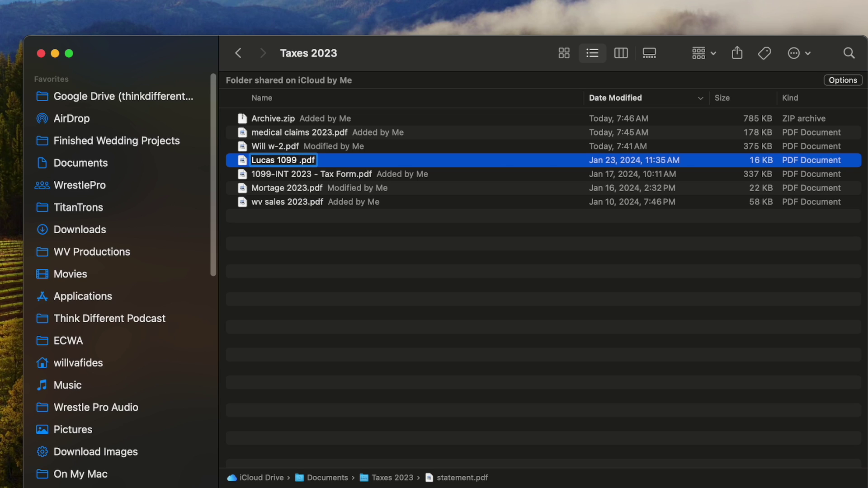
type(" intere")
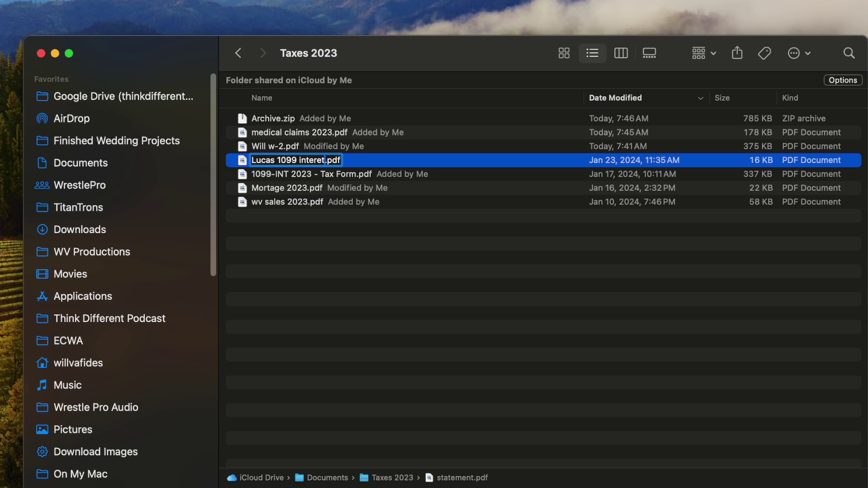
type("st")
key("Return")
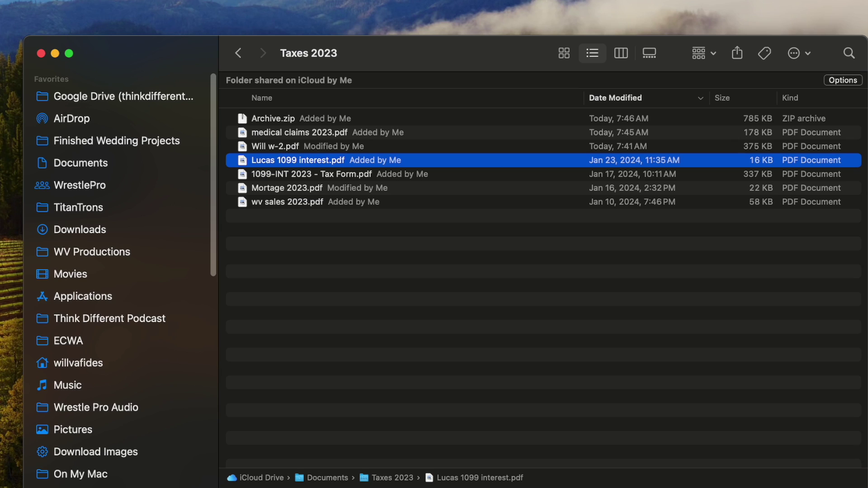